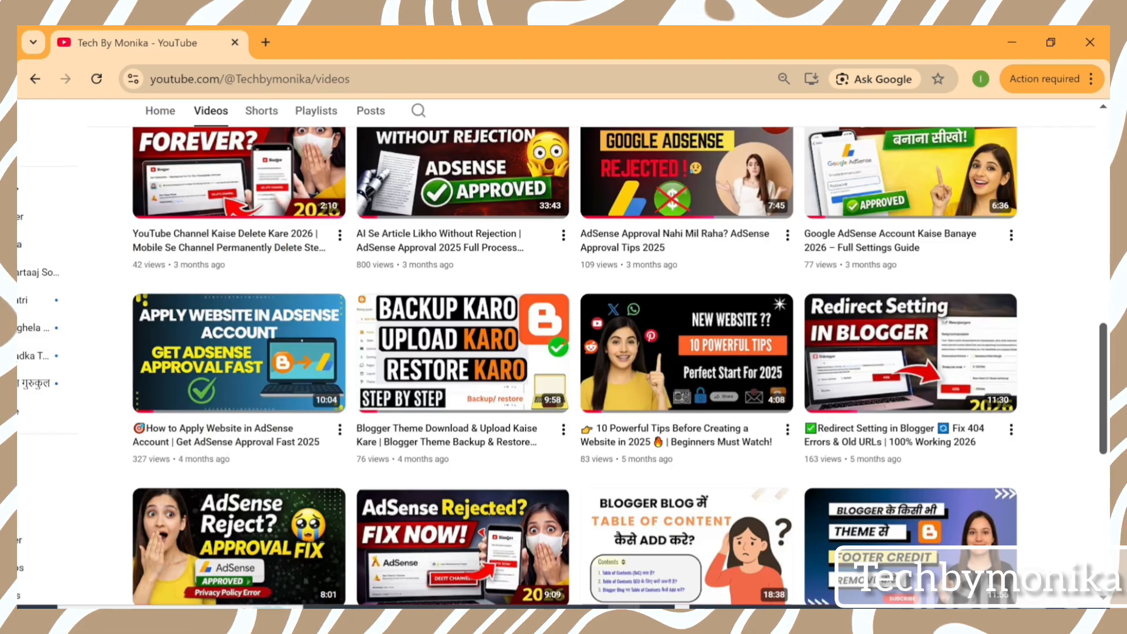
# Step: Browse the YouTube channel's video list down to the oldest uploads and return to the channel header
pyautogui.scroll(-3, 564, 352)
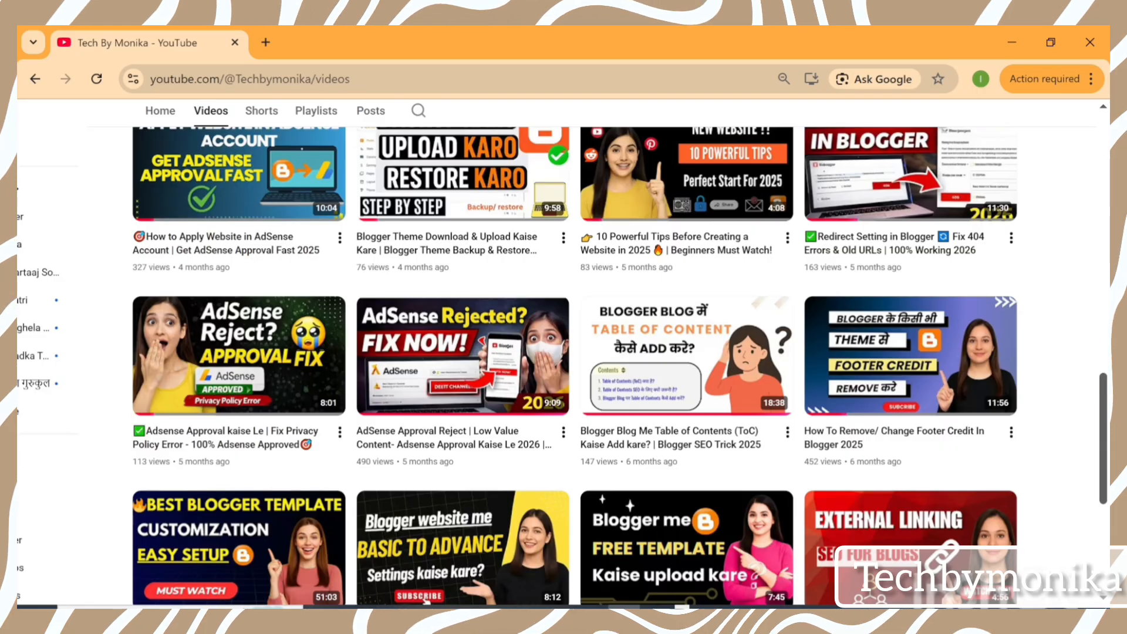
pyautogui.scroll(-3, 563, 352)
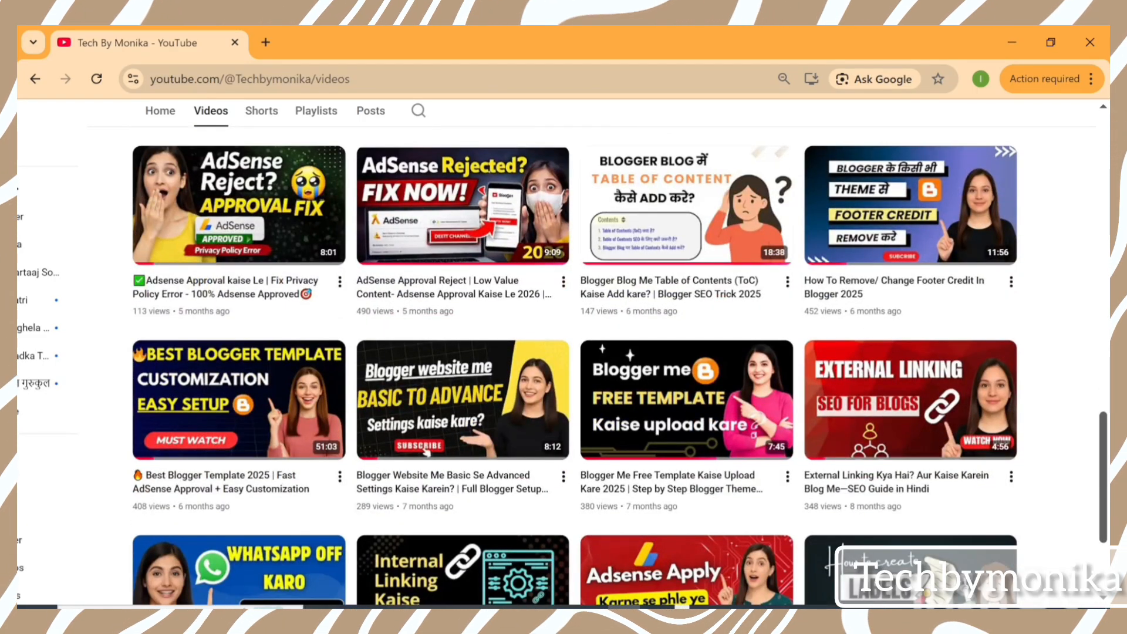
pyautogui.scroll(-3, 583, 564)
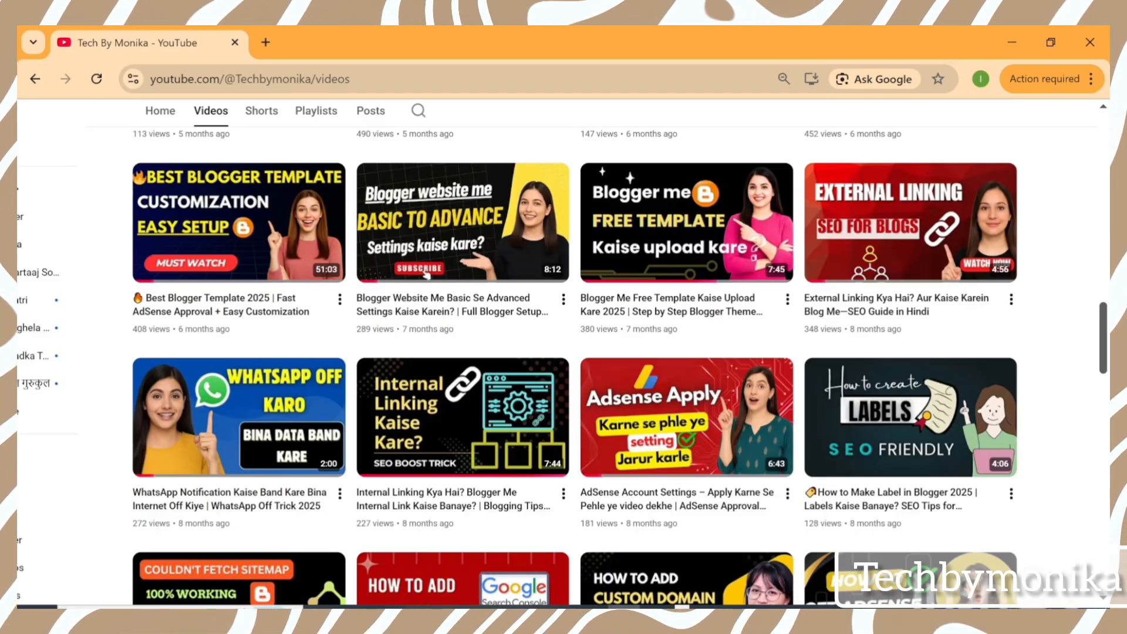
pyautogui.scroll(-3, 575, 364)
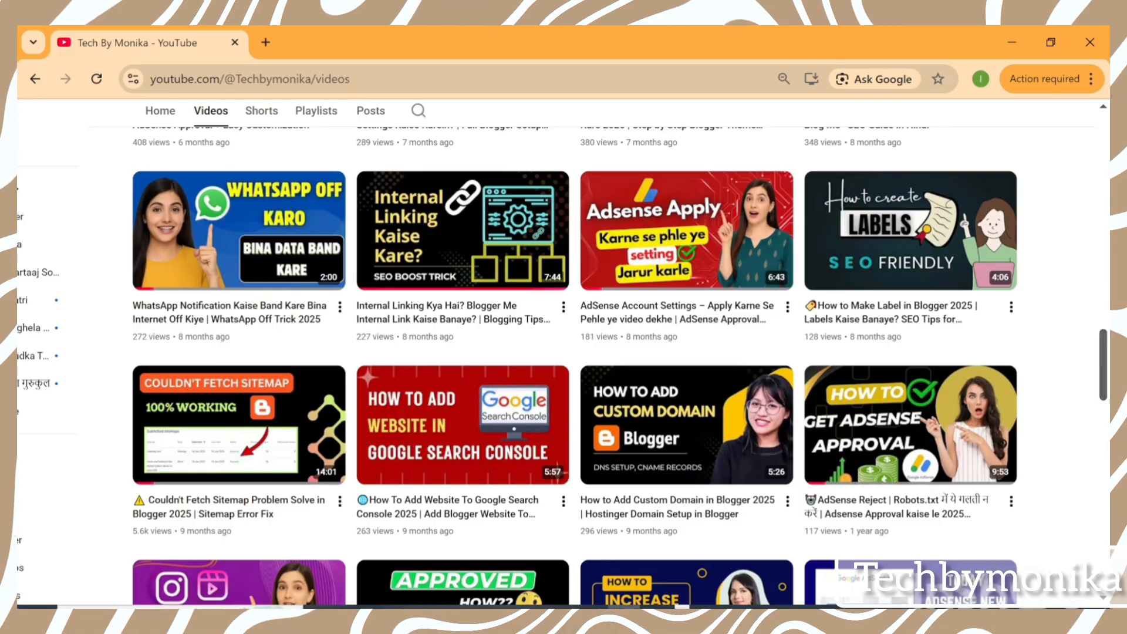
pyautogui.scroll(-2, 575, 364)
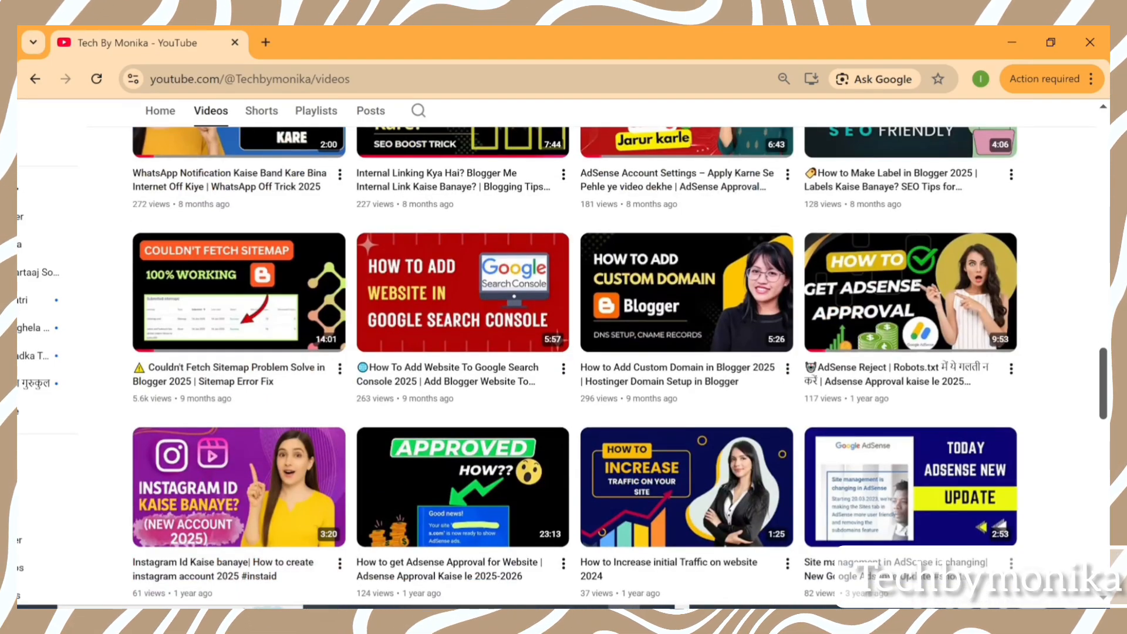
pyautogui.scroll(-2, 575, 364)
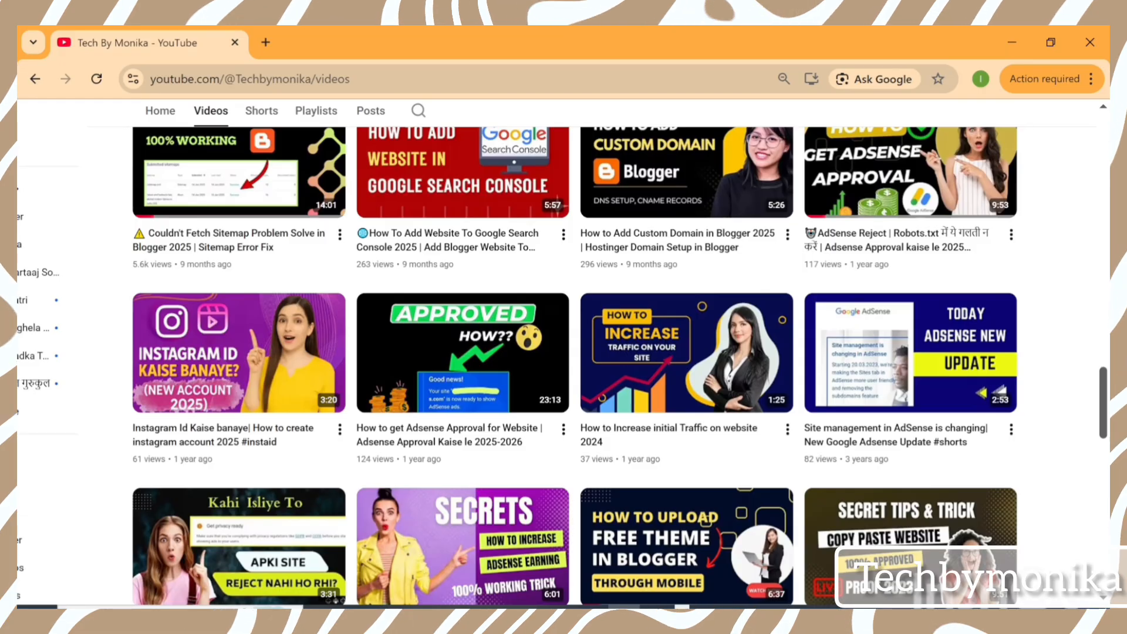
pyautogui.scroll(-3, 575, 364)
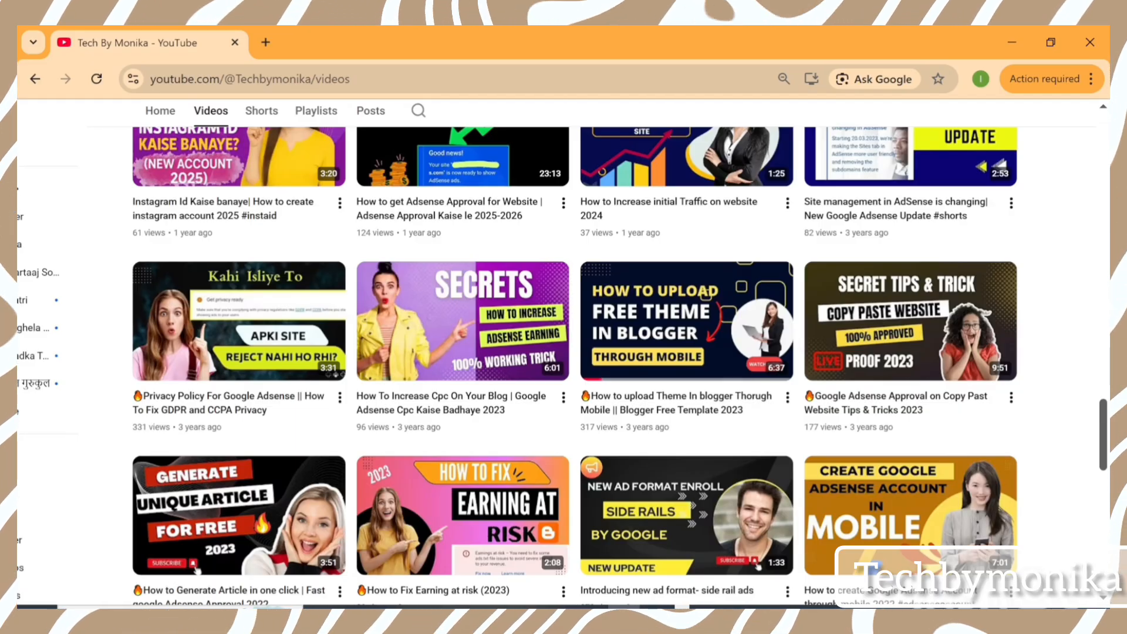
pyautogui.scroll(-5, 576, 352)
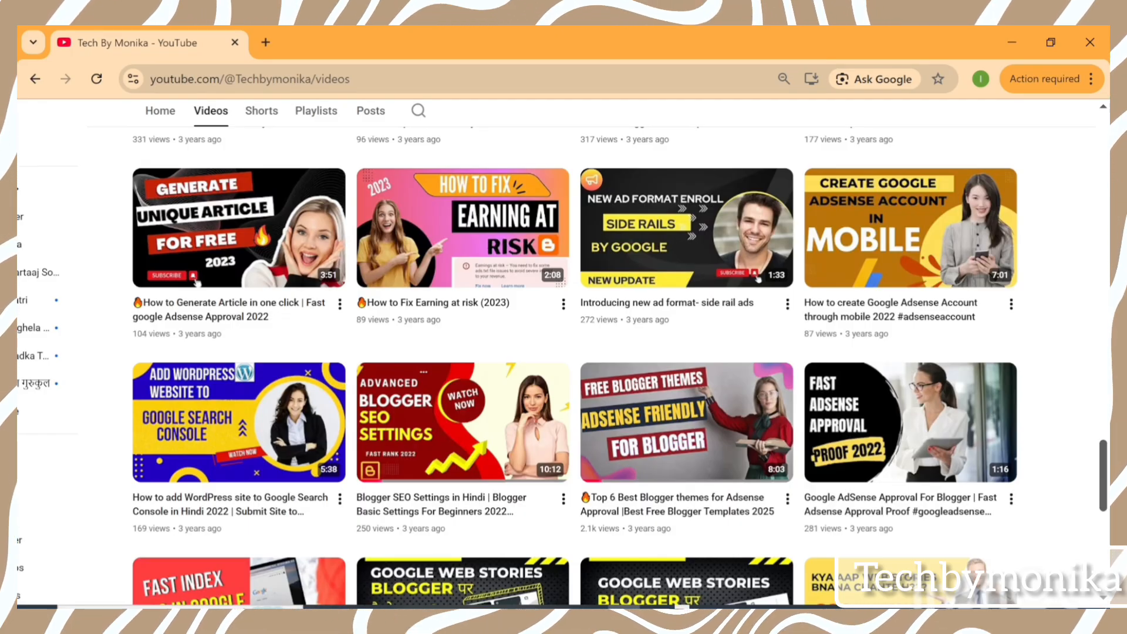
pyautogui.scroll(-4, 575, 364)
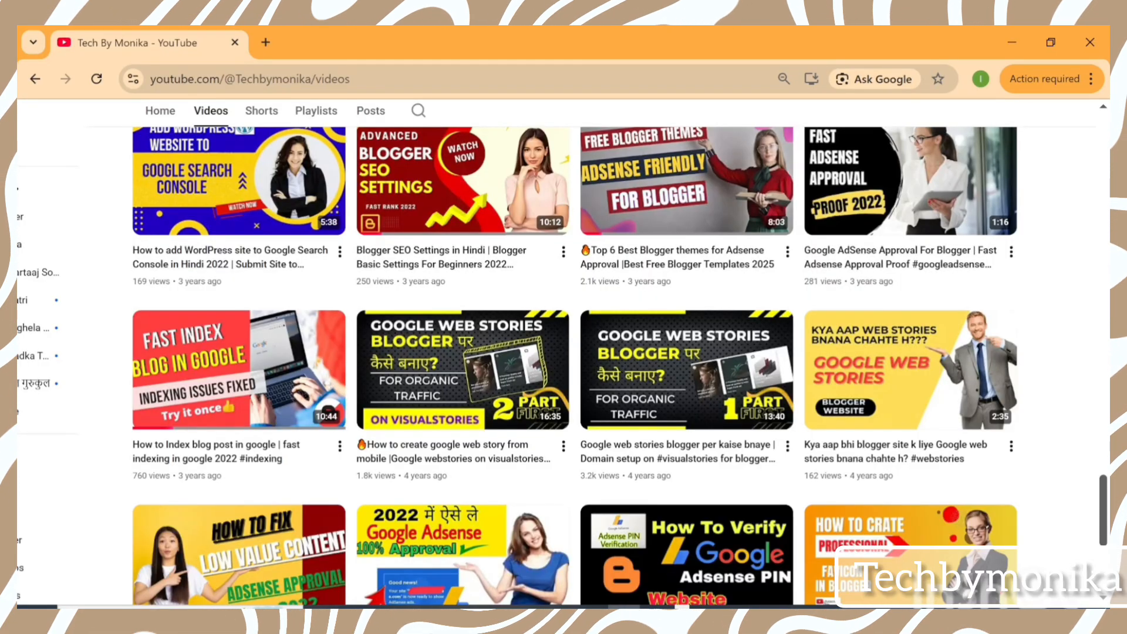
pyautogui.scroll(-4, 576, 364)
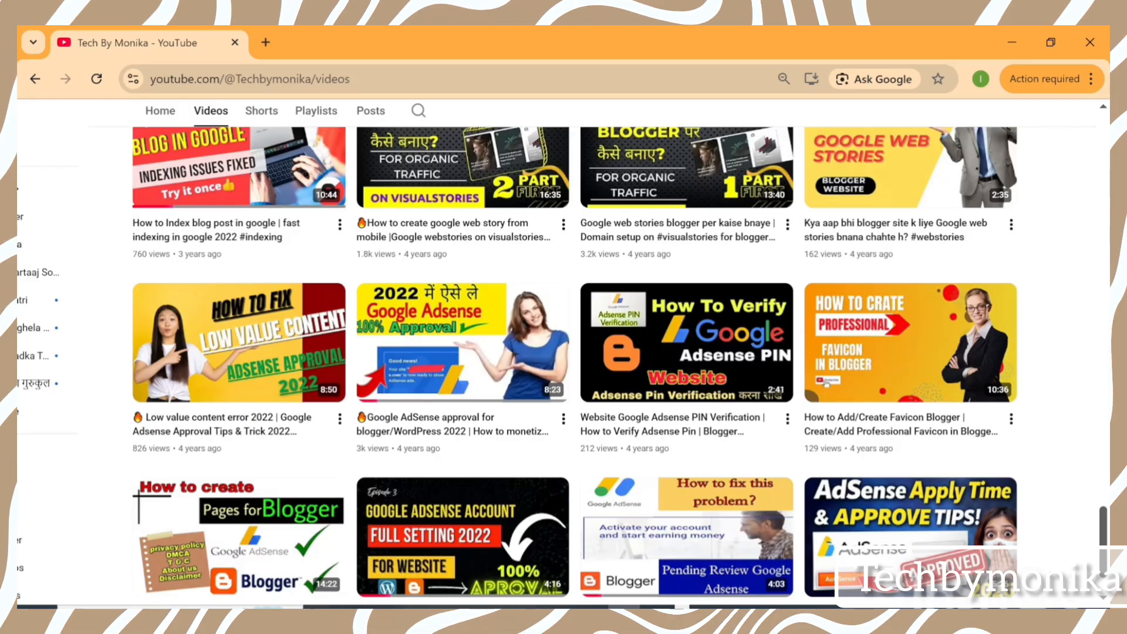
pyautogui.scroll(-2, 575, 358)
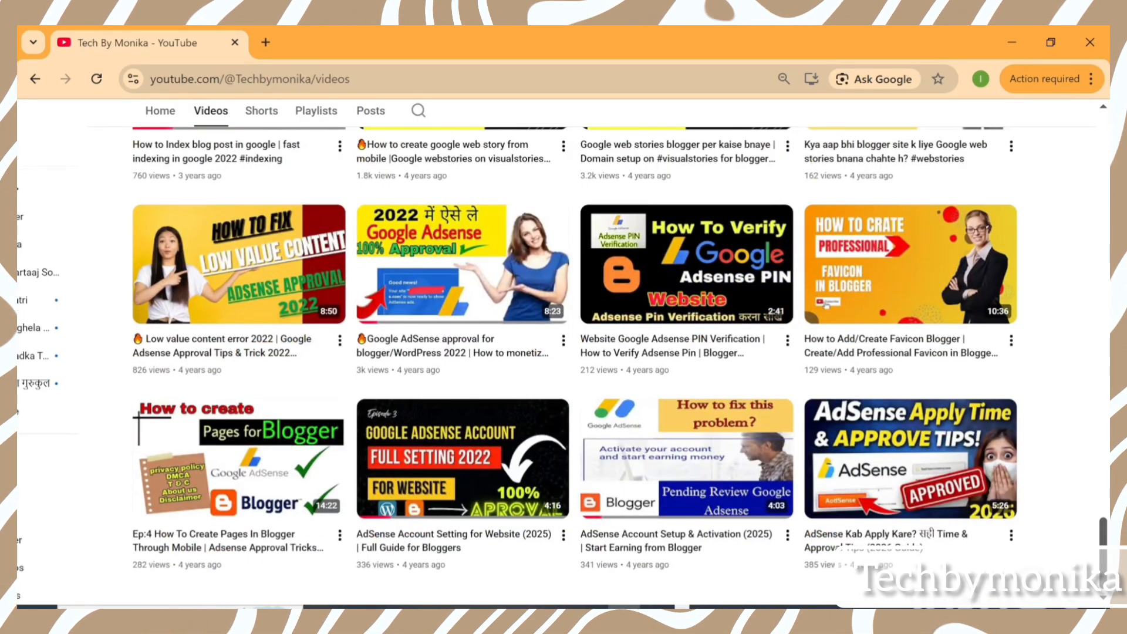
pyautogui.scroll(10, 575, 364)
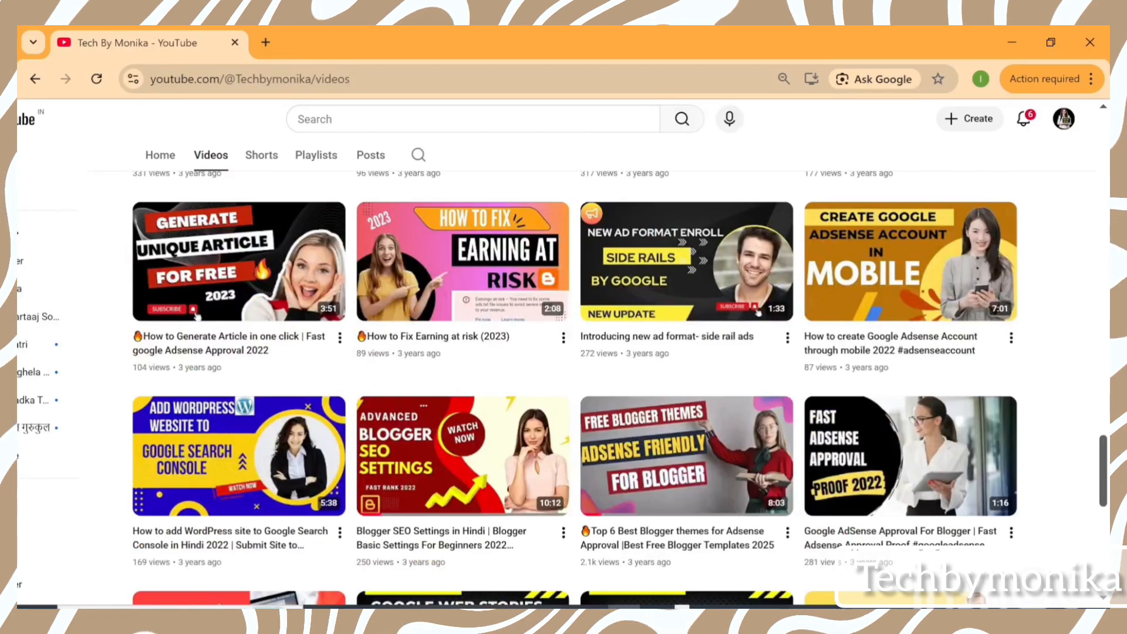
pyautogui.scroll(10, 575, 364)
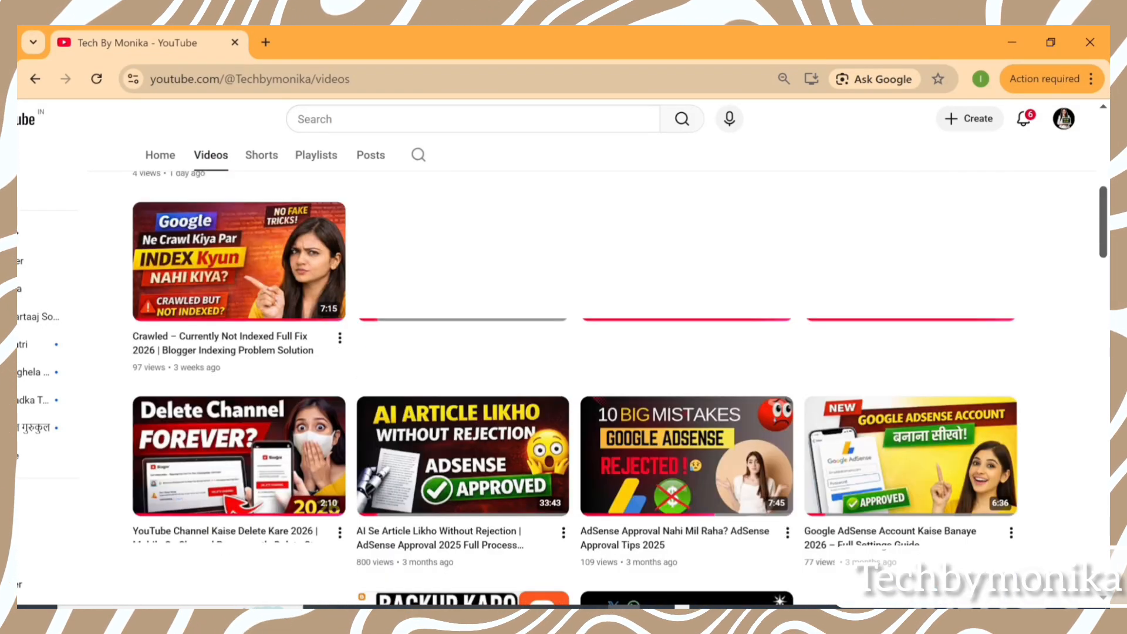
pyautogui.scroll(7, 575, 364)
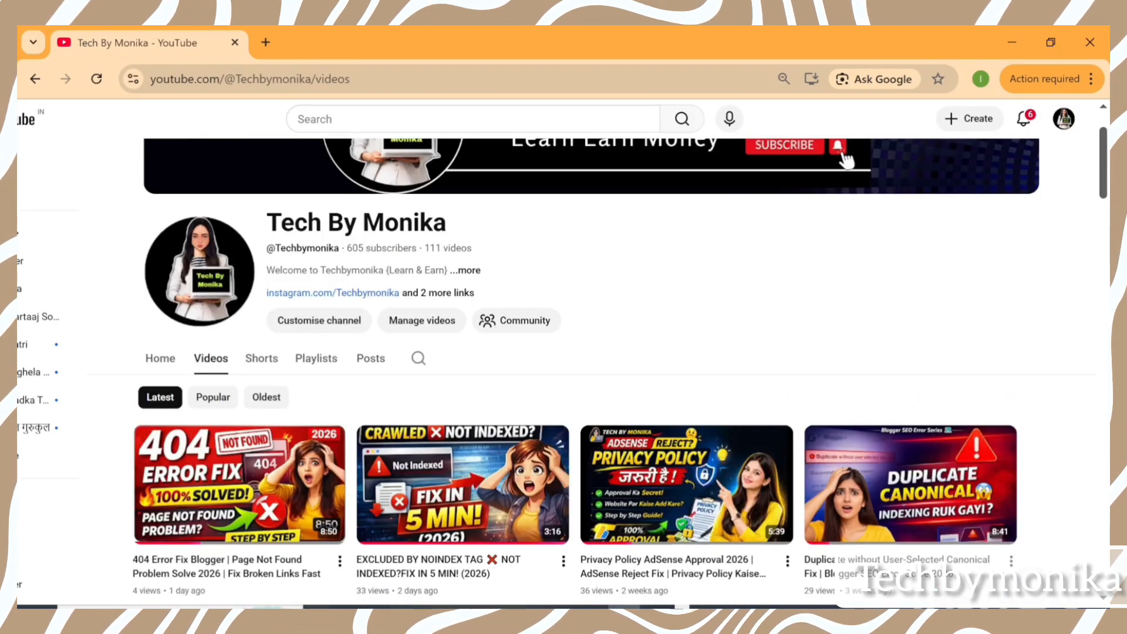
pyautogui.scroll(2, 575, 363)
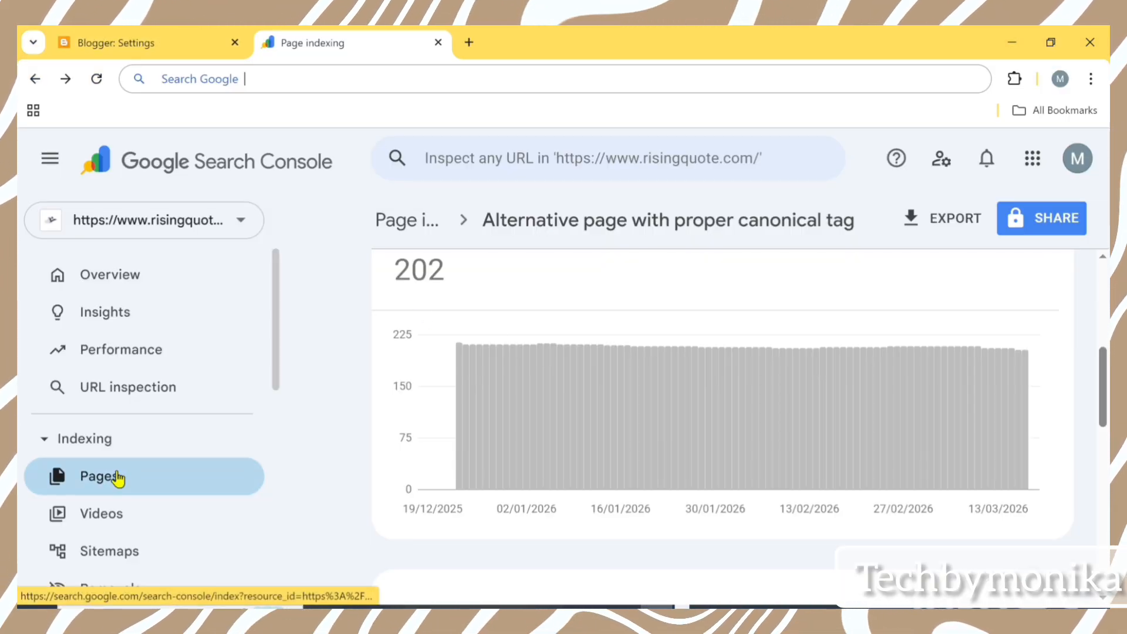
# Step: Switch to Google Search Console and open the "Alternative page with proper canonical tag" reason from the Page indexing report
pyautogui.click(115, 477)
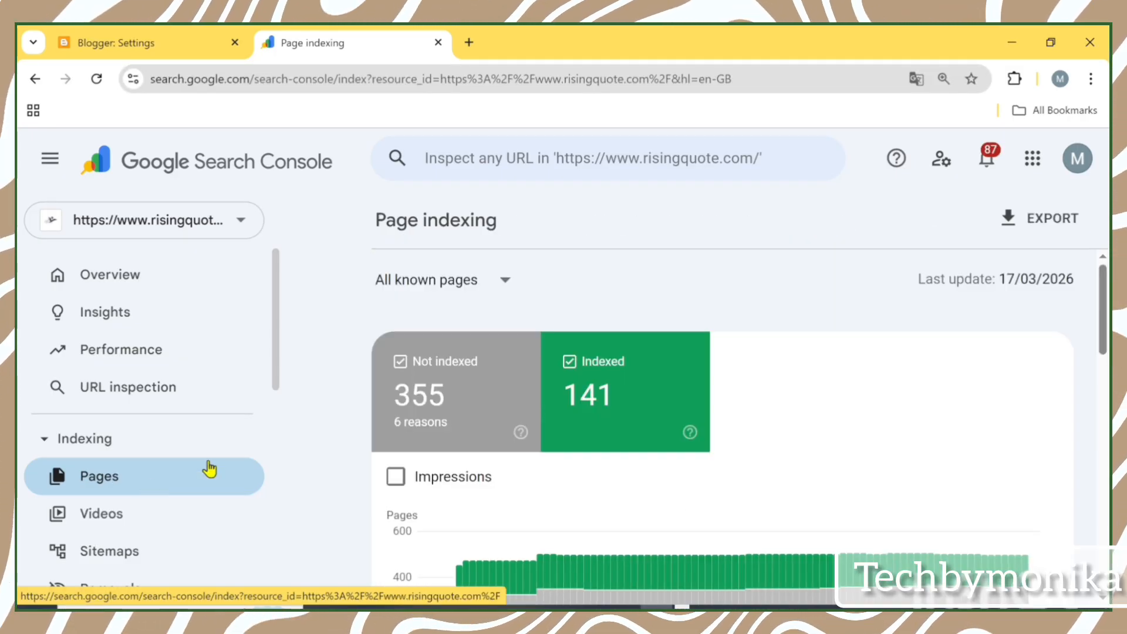
pyautogui.click(162, 481)
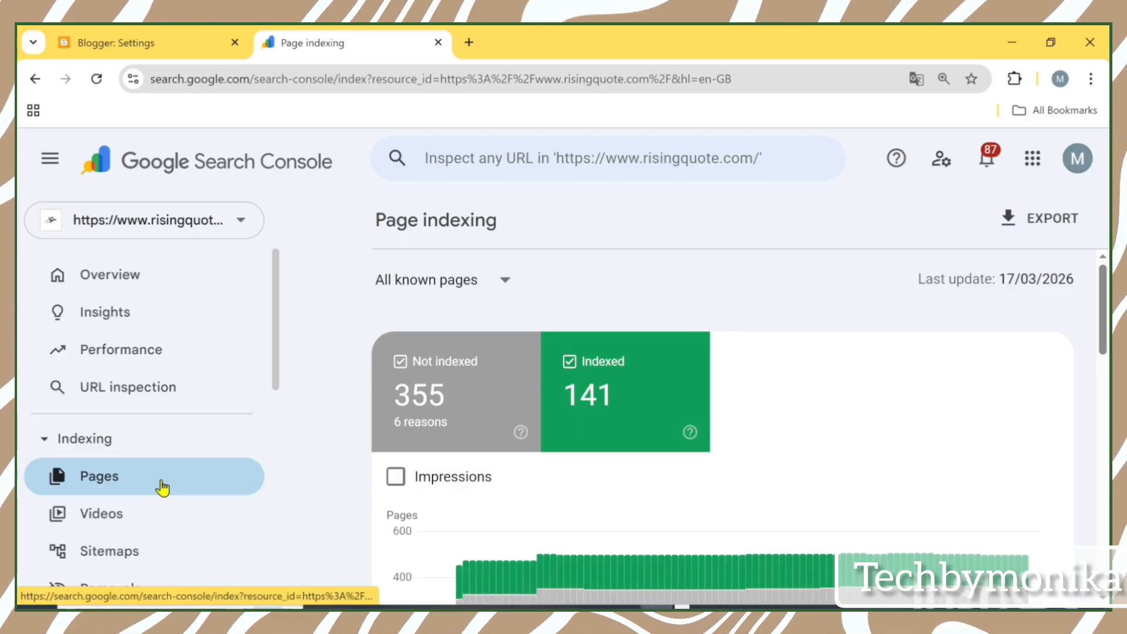
pyautogui.scroll(-5, 722, 411)
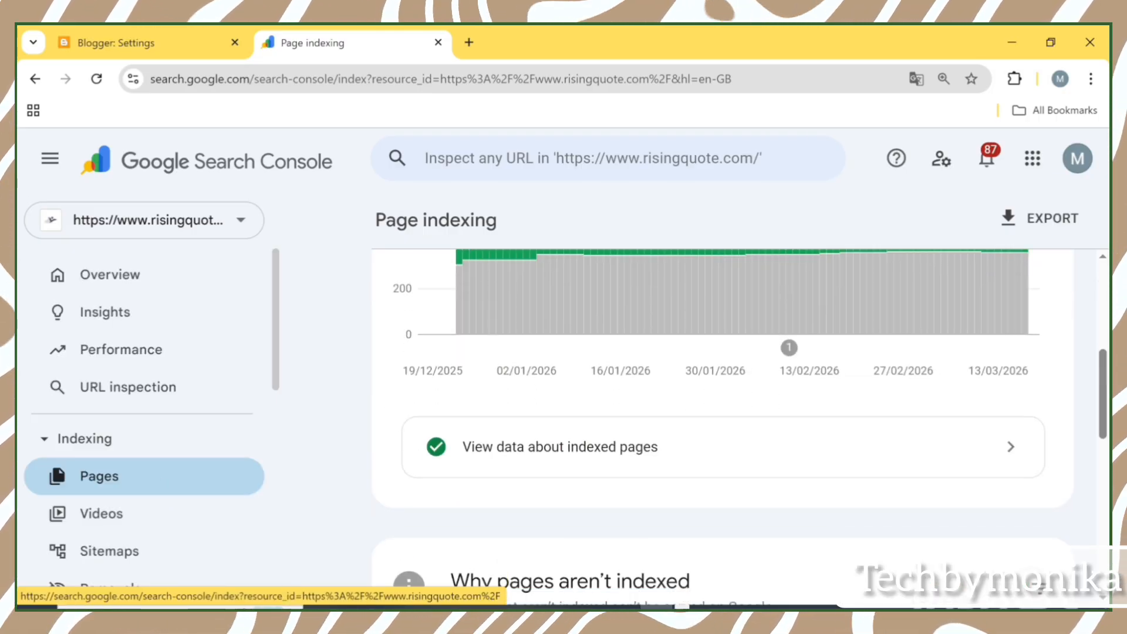
pyautogui.scroll(-3, 722, 410)
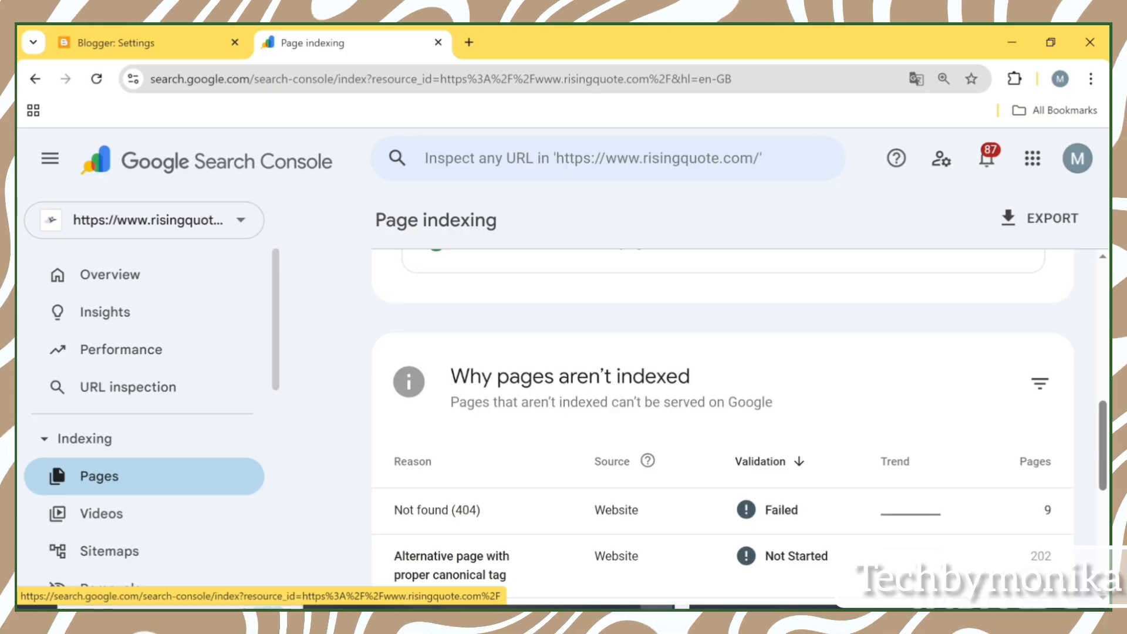
pyautogui.scroll(-2, 722, 411)
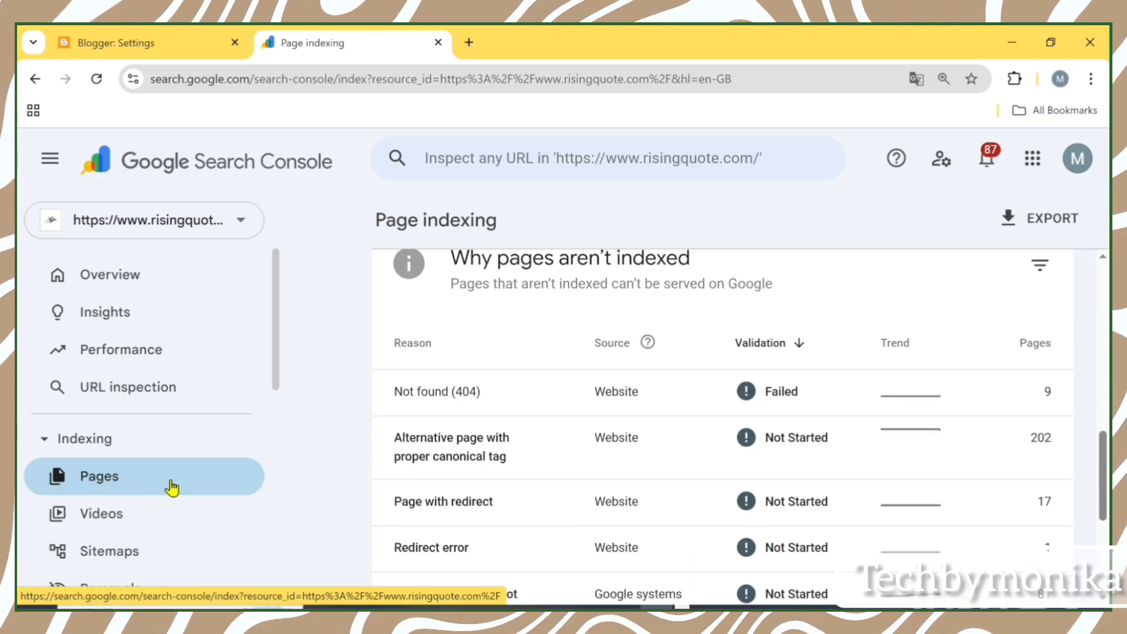
pyautogui.click(707, 457)
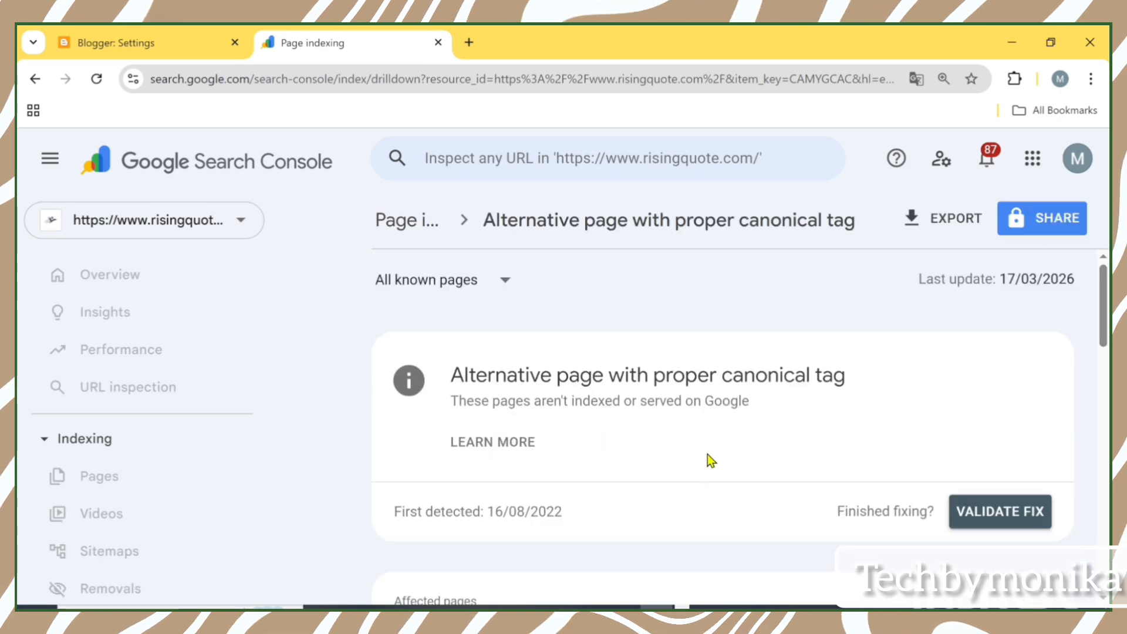
# Step: Review the affected example URLs, temporarily underlining /search/label/investing?m=1 and marking the URL endings beneath it
pyautogui.scroll(-5, 707, 455)
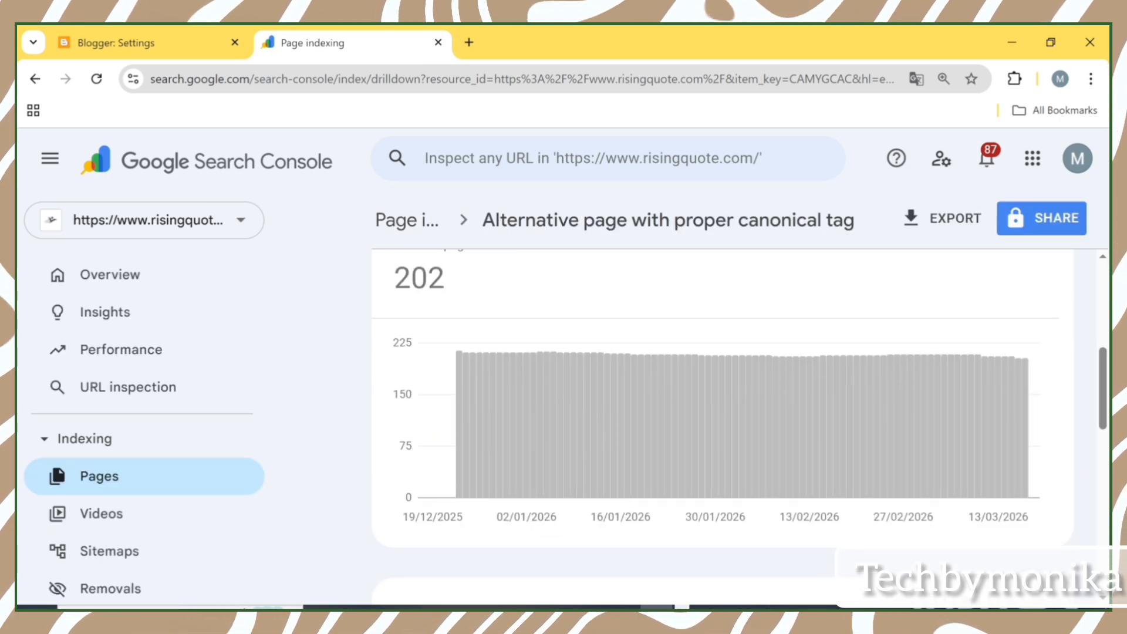
pyautogui.scroll(-5, 722, 427)
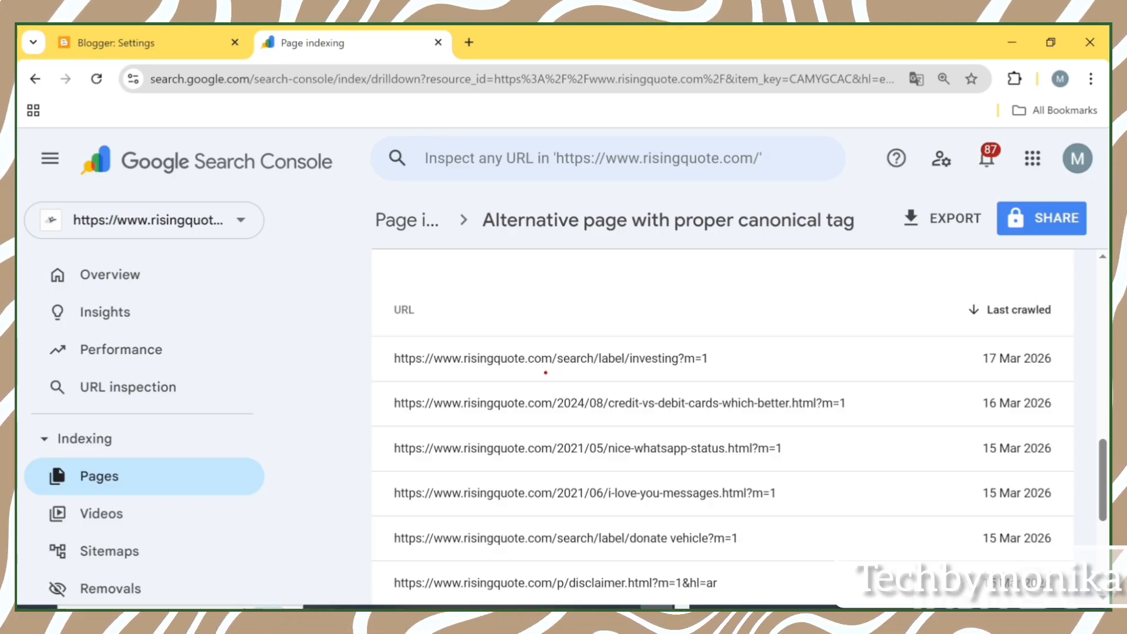
pyautogui.moveTo(546, 372); pyautogui.dragTo(720, 366)
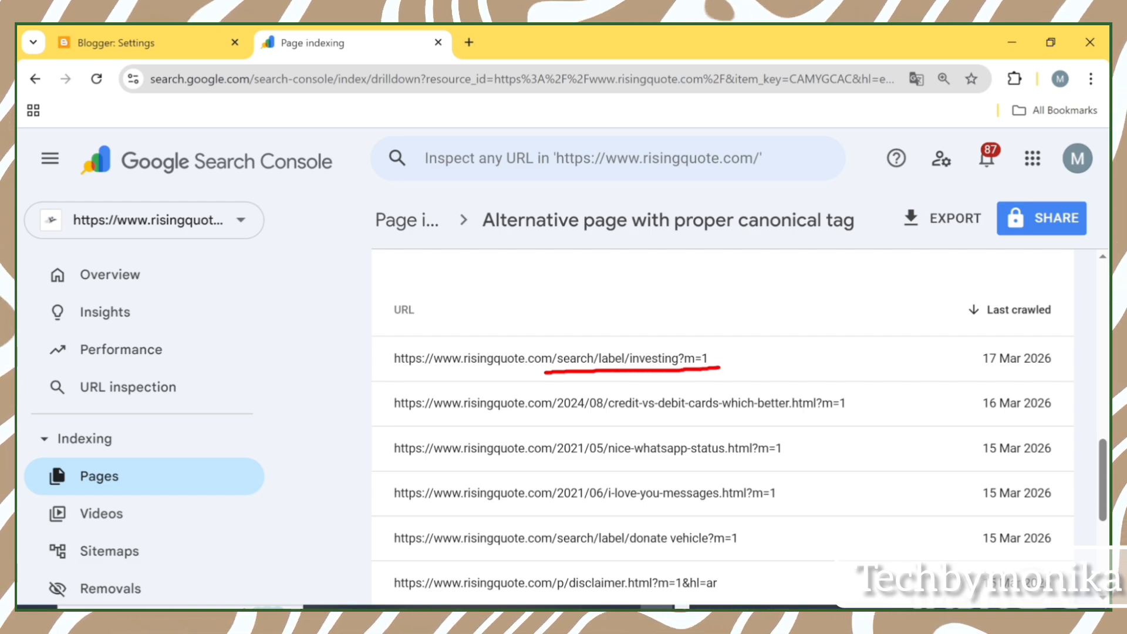
pyautogui.moveTo(800, 492); pyautogui.dragTo(812, 379)
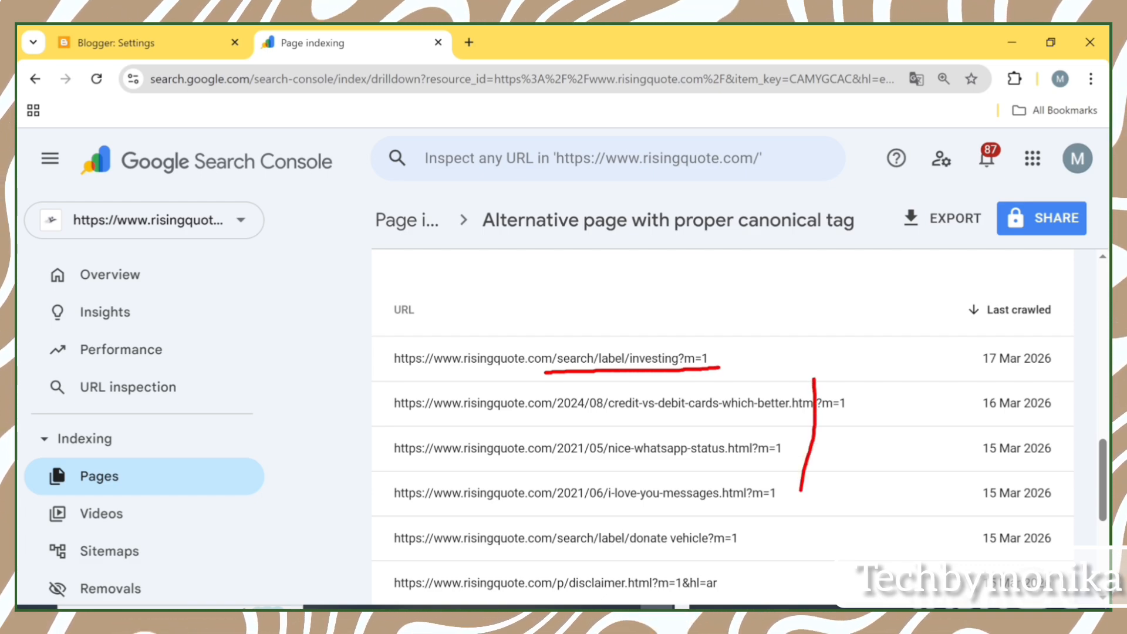
pyautogui.press('Escape')
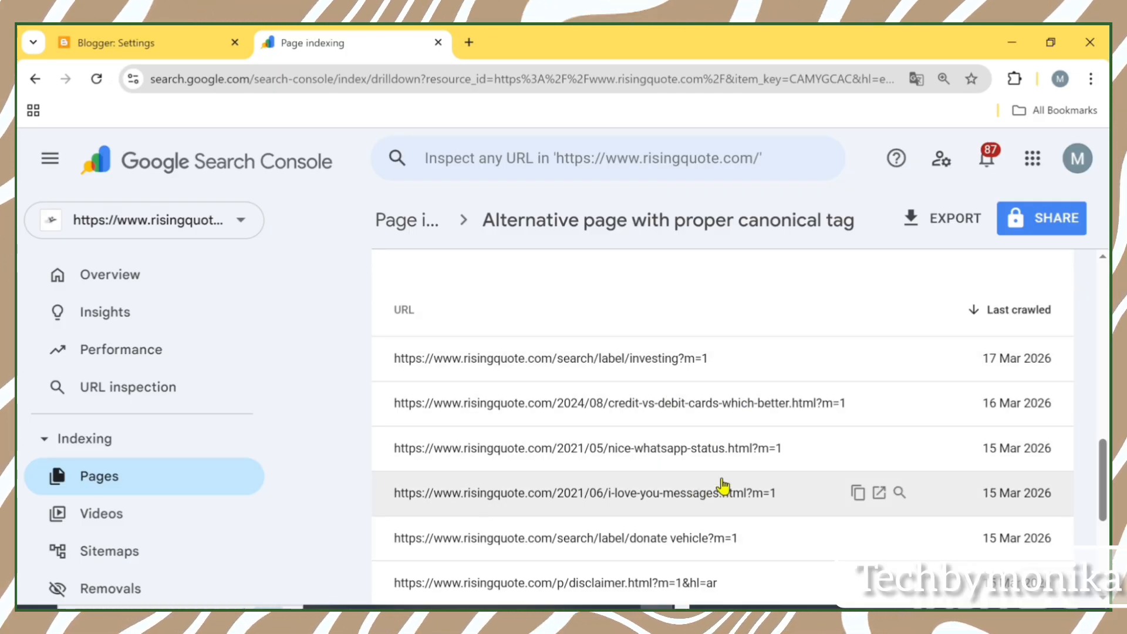
# Step: Examine the whole list of example URLs for mobile parameters and highlight the ?m=1 suffix of the cryptography-quotes.html address
pyautogui.scroll(-3, 724, 485)
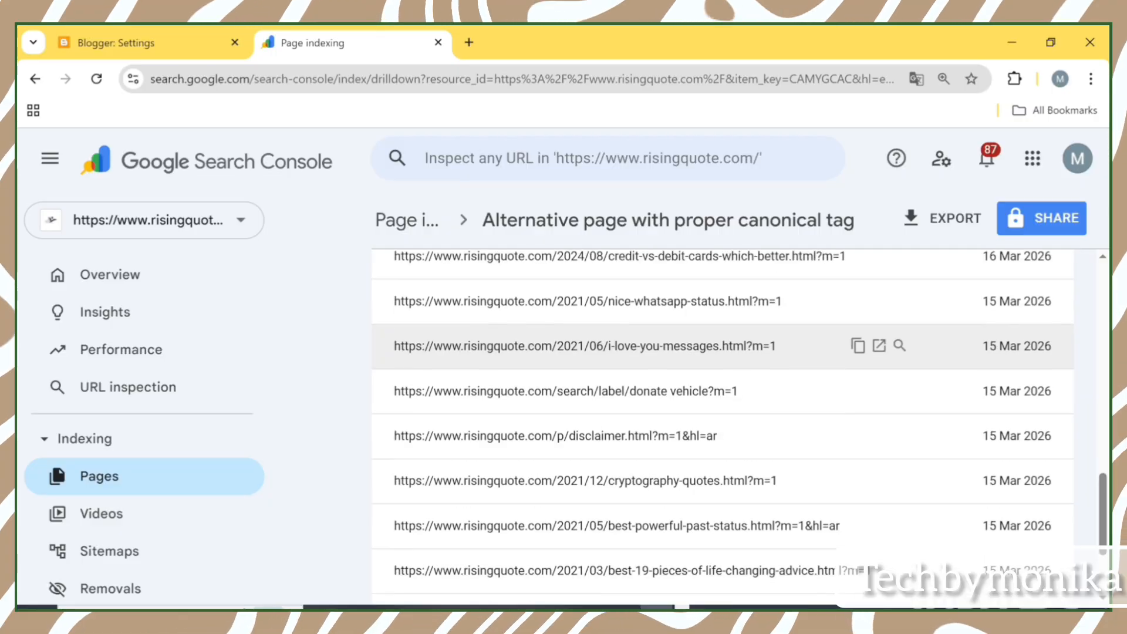
pyautogui.scroll(3, 722, 426)
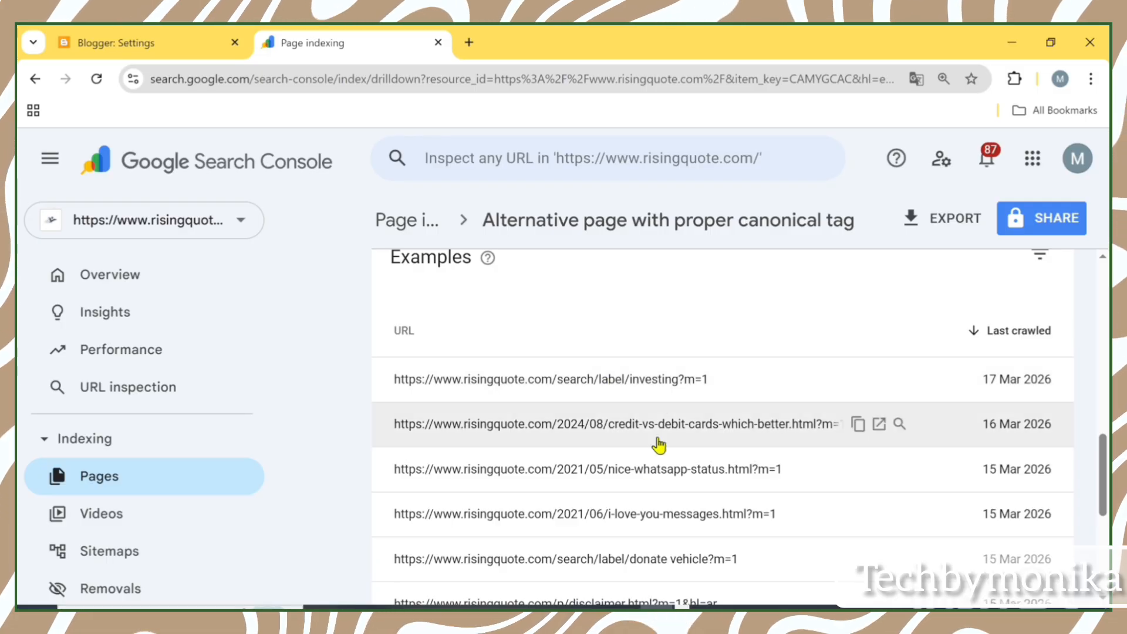
pyautogui.scroll(-3, 628, 506)
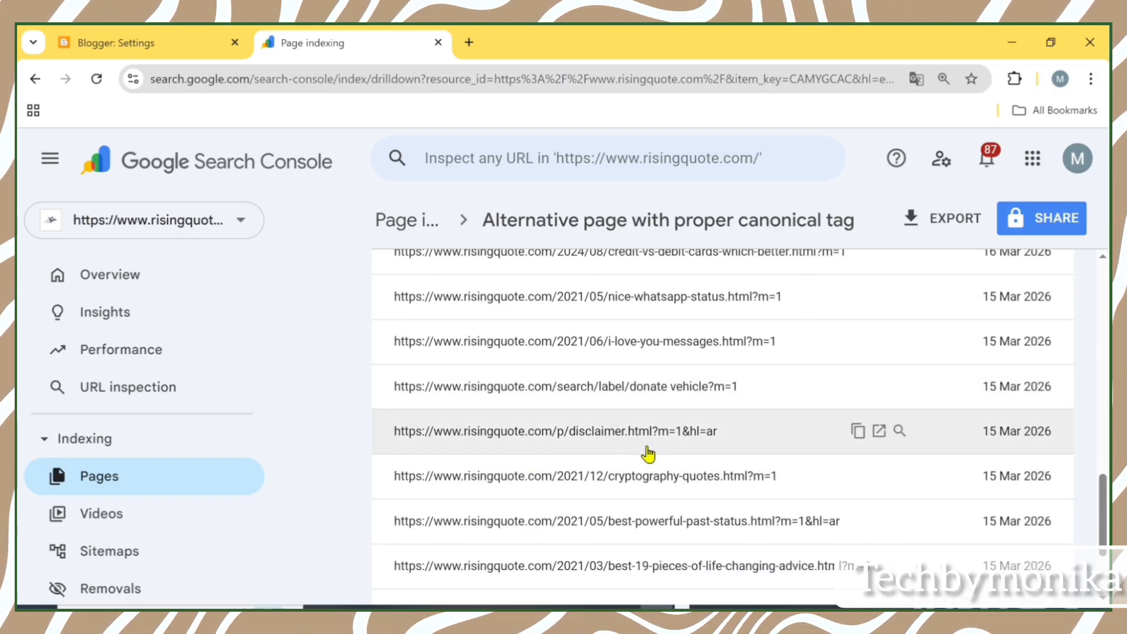
pyautogui.scroll(-1, 717, 453)
pyautogui.scroll(-2, 721, 399)
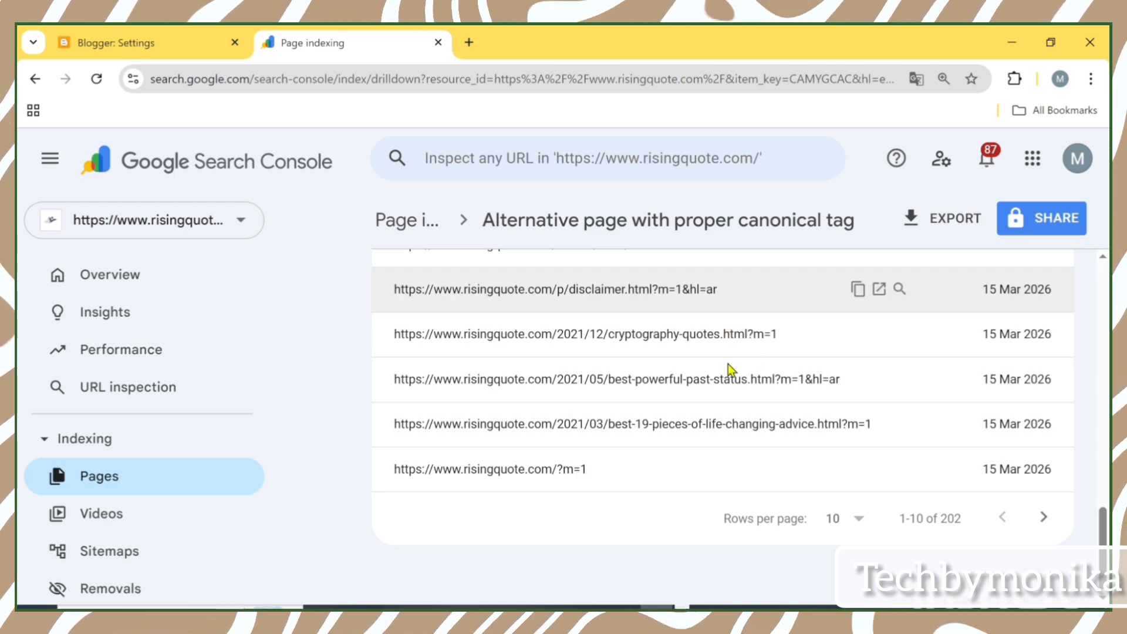
pyautogui.scroll(5, 716, 452)
pyautogui.scroll(1, 722, 410)
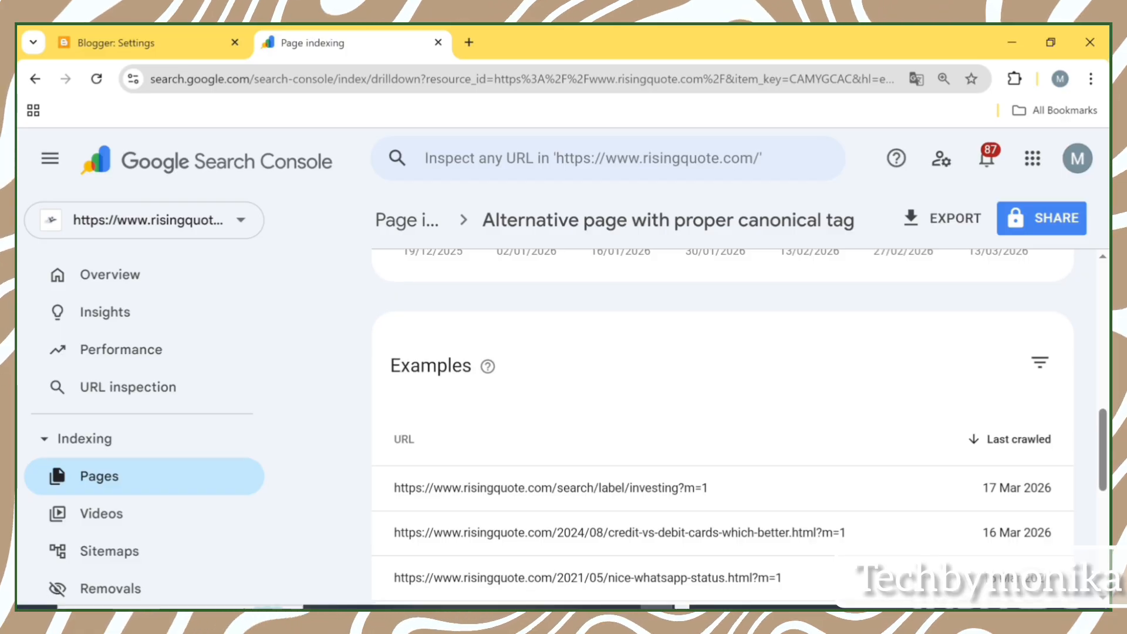
pyautogui.scroll(-7, 722, 423)
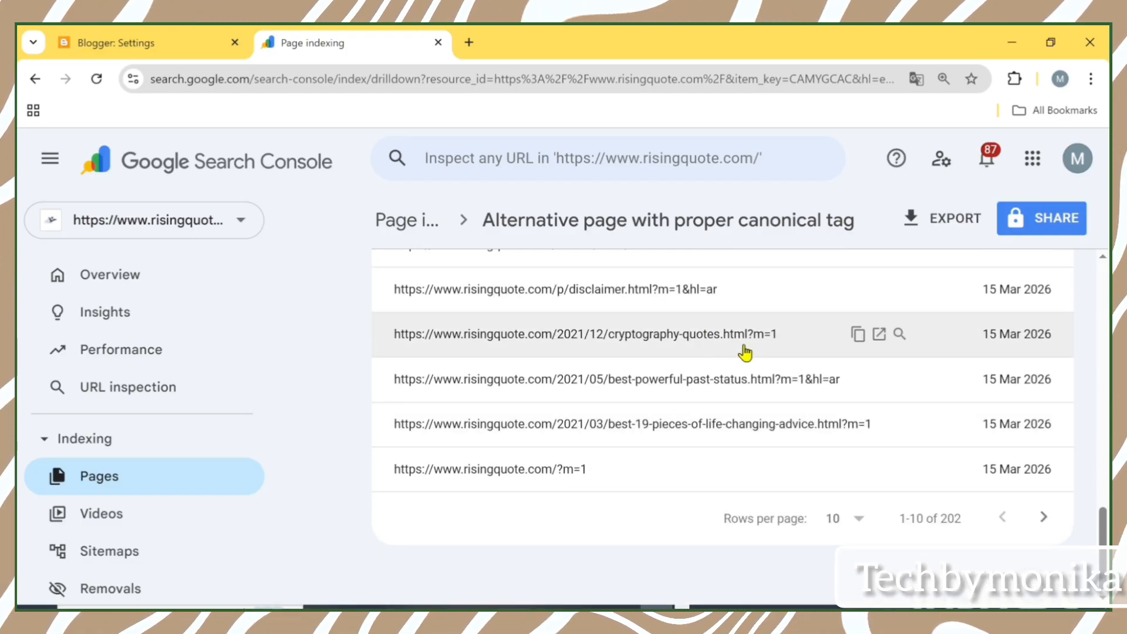
pyautogui.moveTo(744, 351); pyautogui.dragTo(782, 354)
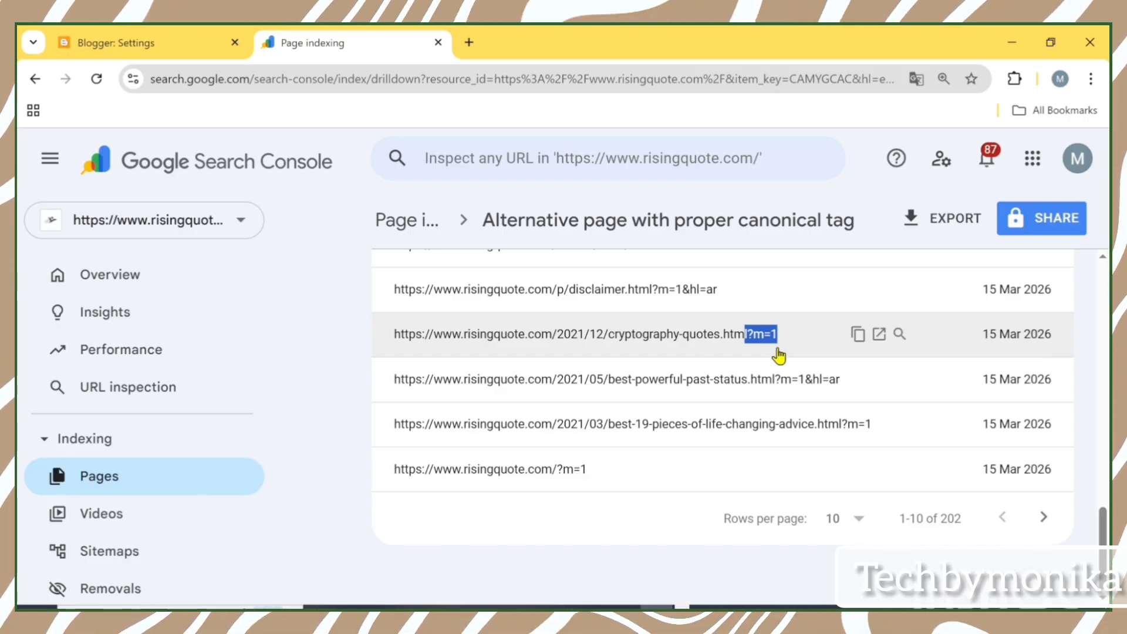
# Step: Open the example page credit-vs-debit-cards-which-better.html?m=1 in a new tab
pyautogui.scroll(2, 777, 355)
pyautogui.scroll(5, 722, 410)
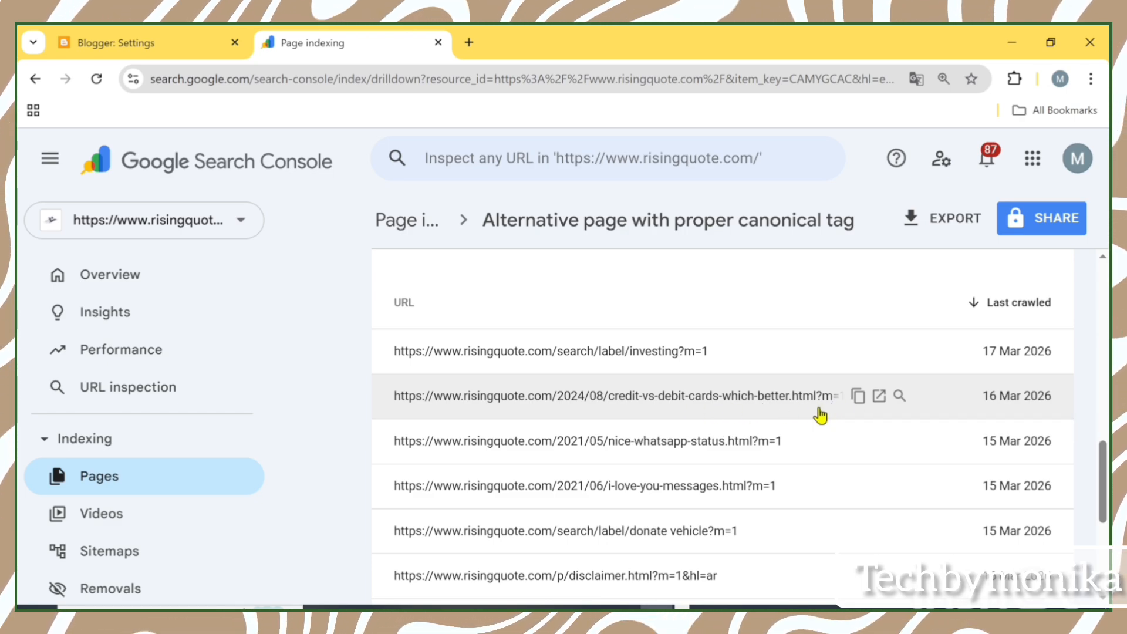
pyautogui.click(880, 398)
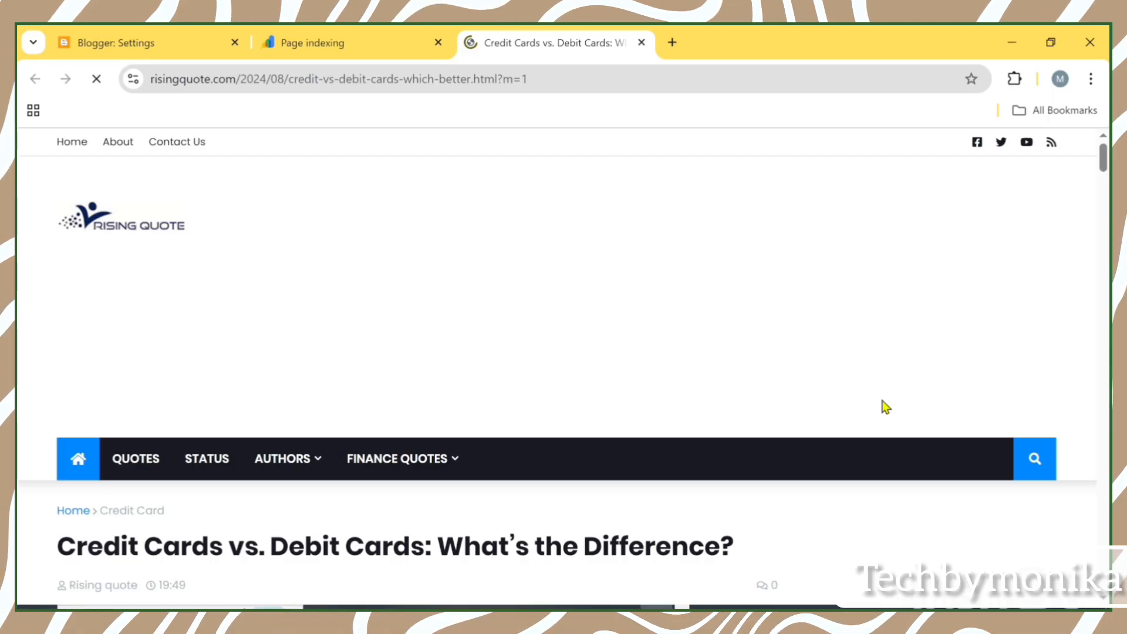
# Step: Load the credit-vs-debit-cards-which-better.html article without its ?m=1 parameter and recheck the example URLs in Google Search Console
pyautogui.scroll(-15, 885, 406)
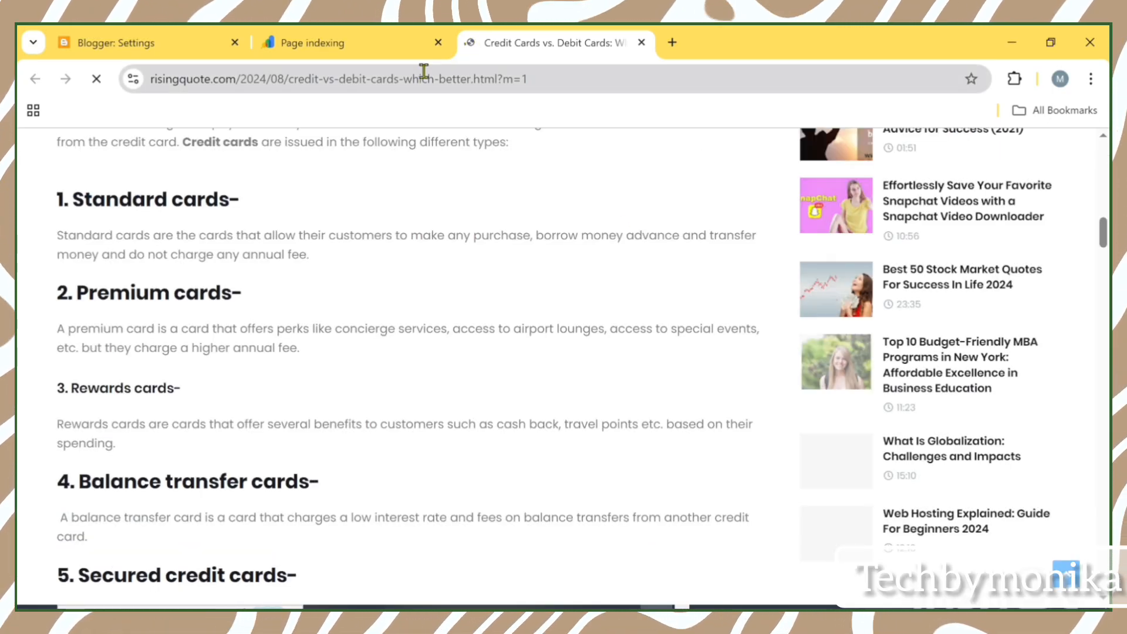
pyautogui.click(618, 73)
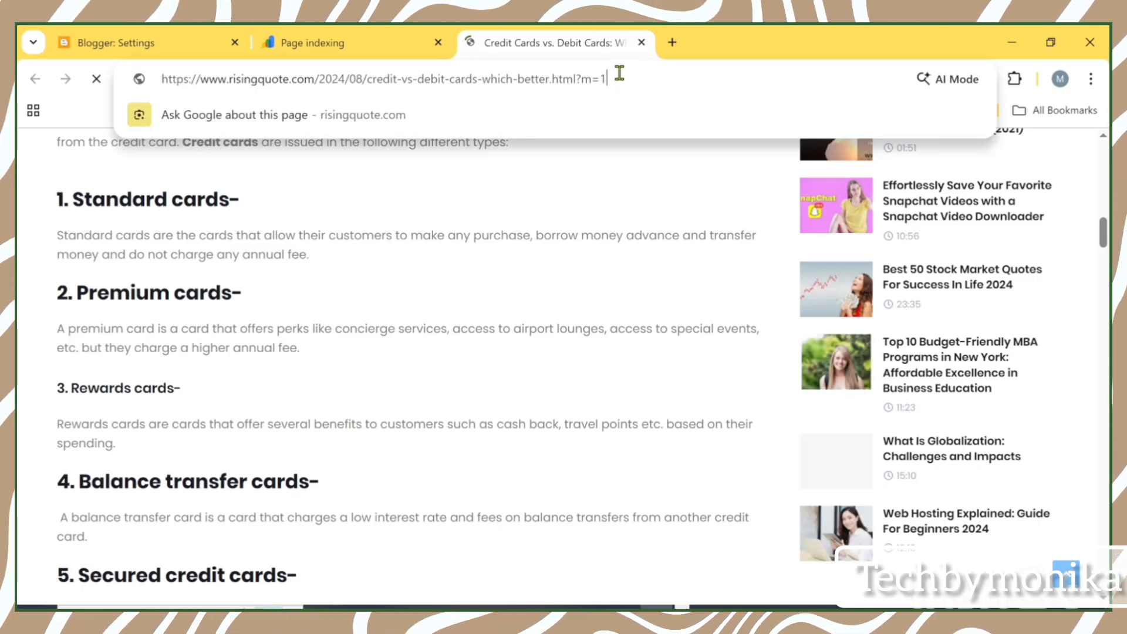
pyautogui.press('Return')
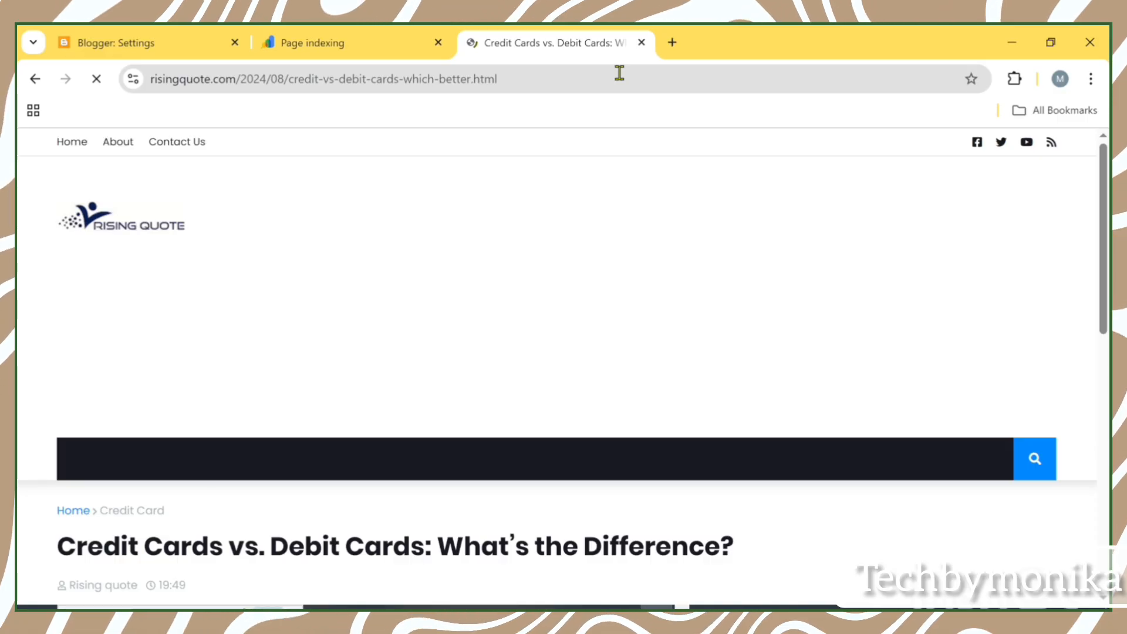
pyautogui.click(384, 43)
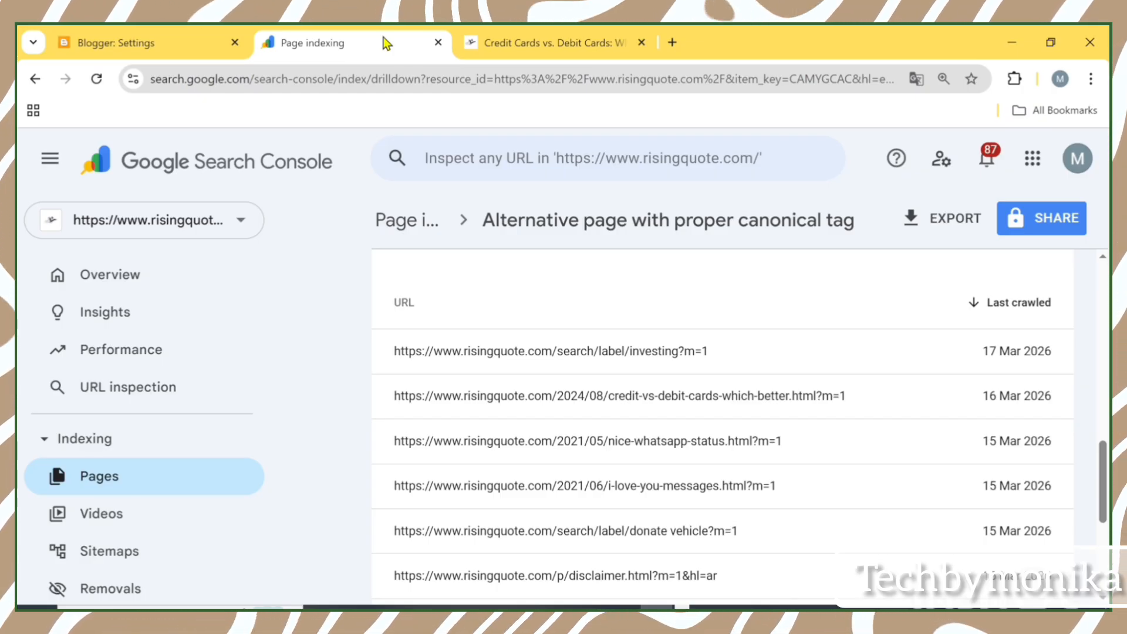
pyautogui.scroll(-2, 722, 423)
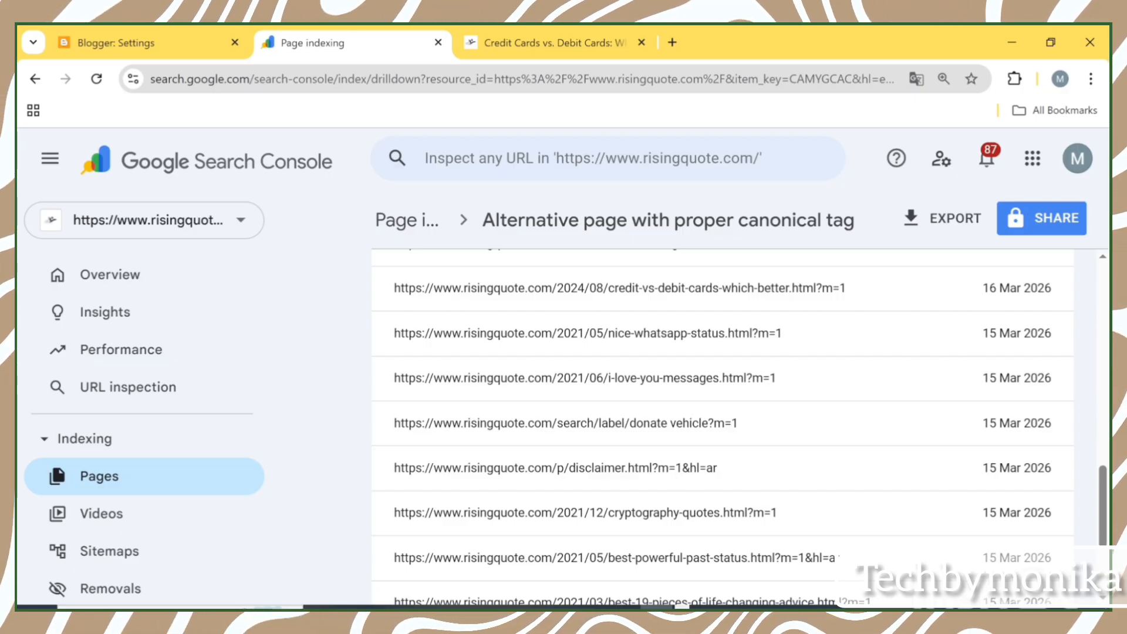
# Step: Switch to Blogger and open the custom robots.txt text under Crawlers and indexing in the blog settings, showing its Disallow rules
pyautogui.click(165, 42)
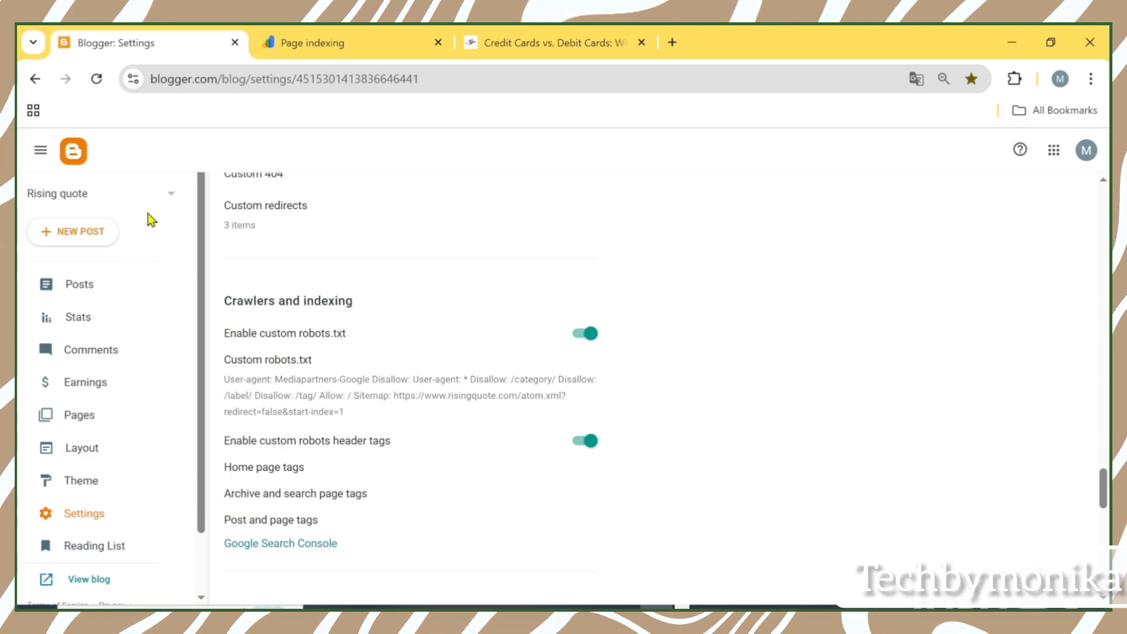
pyautogui.click(105, 512)
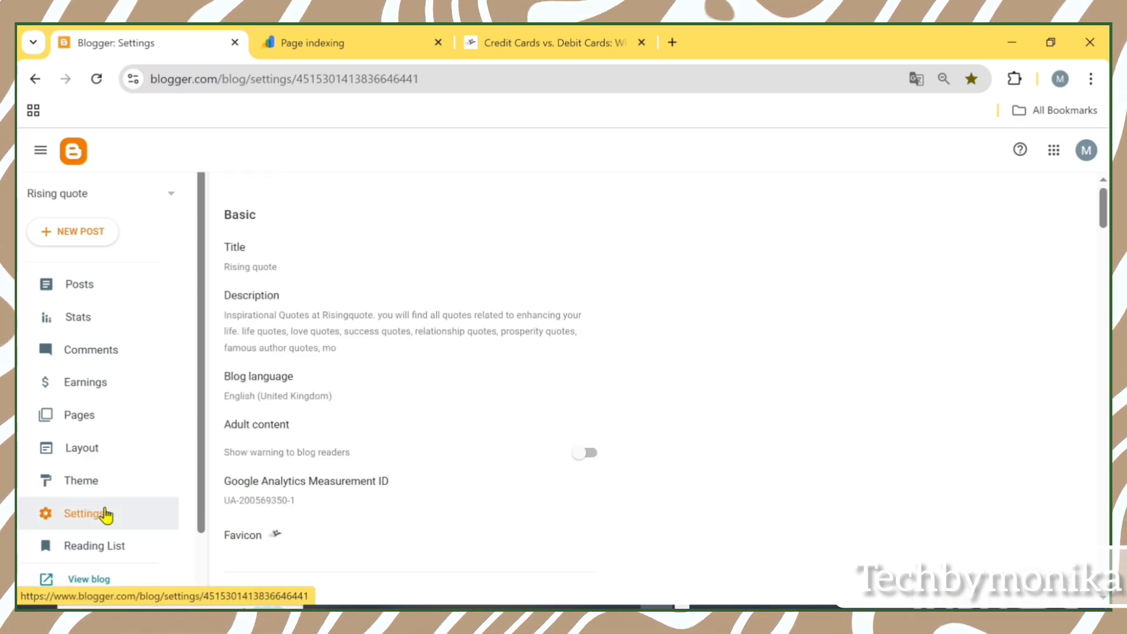
pyautogui.scroll(-12, 646, 382)
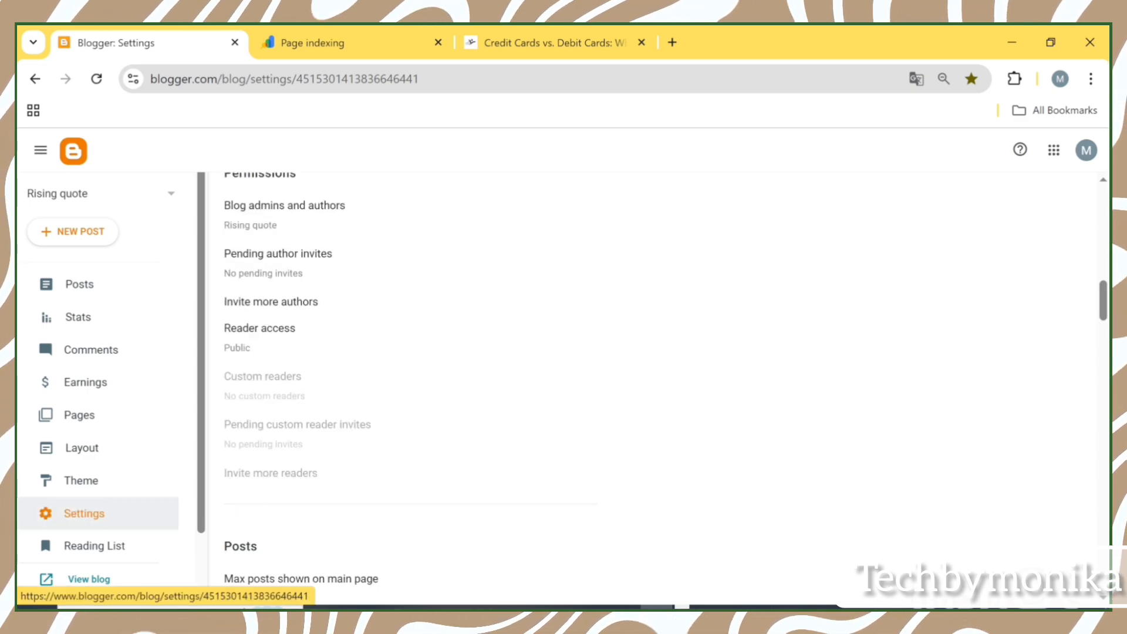
pyautogui.scroll(-15, 646, 382)
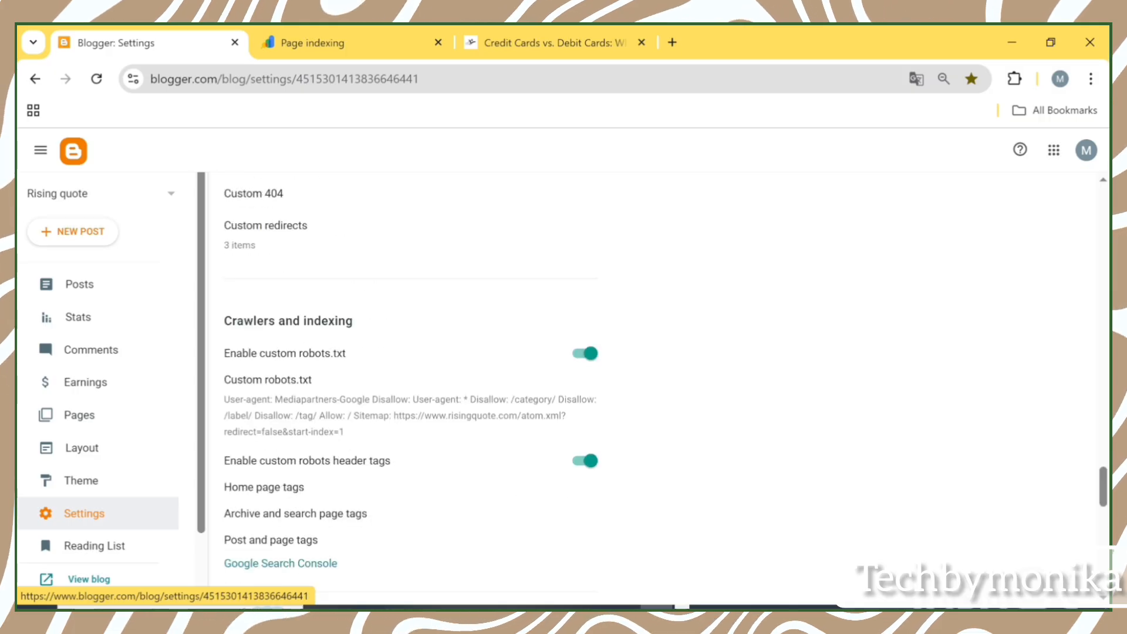
pyautogui.scroll(-2, 645, 381)
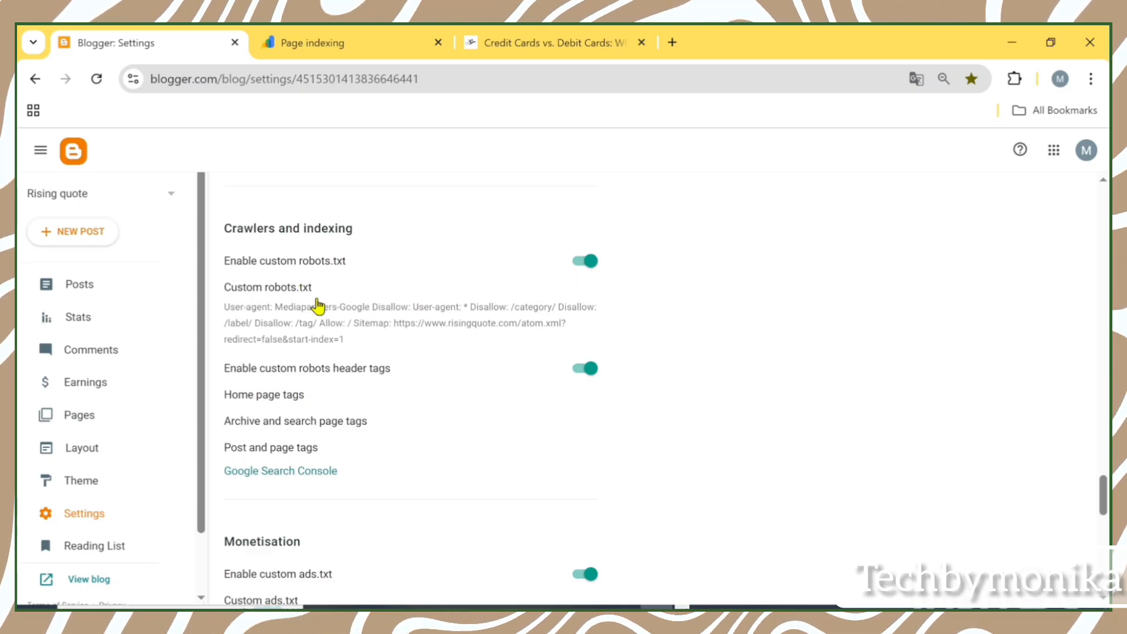
pyautogui.click(312, 319)
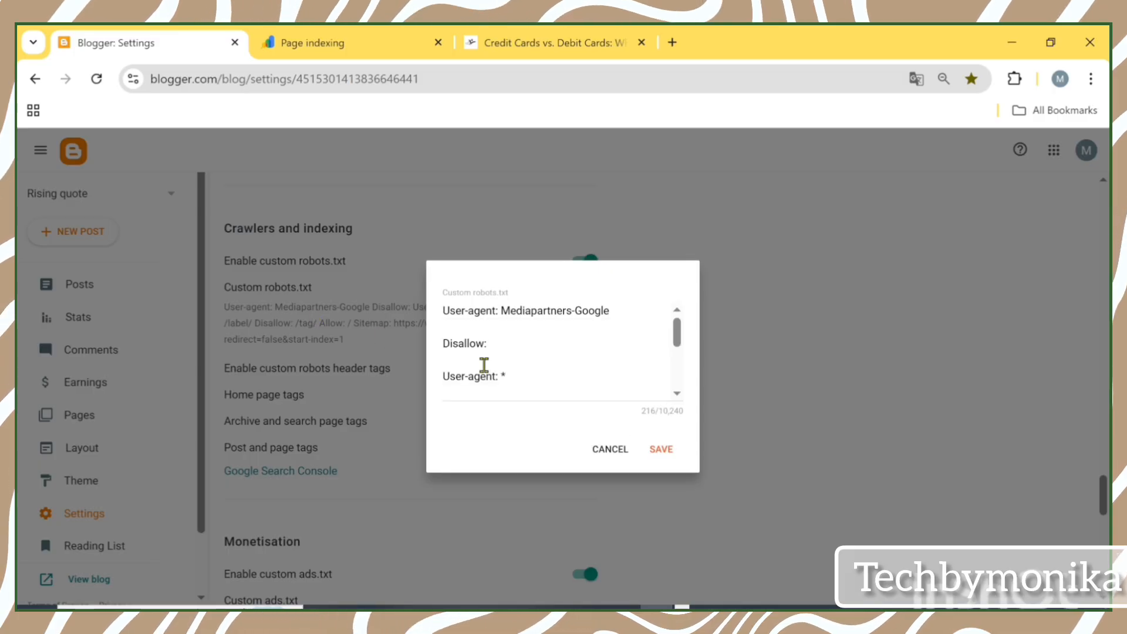
pyautogui.moveTo(678, 336)
pyautogui.mouseDown()
pyautogui.moveTo(680, 390)
pyautogui.moveTo(679, 327)
pyautogui.moveTo(681, 375)
pyautogui.moveTo(681, 357)
pyautogui.mouseUp()
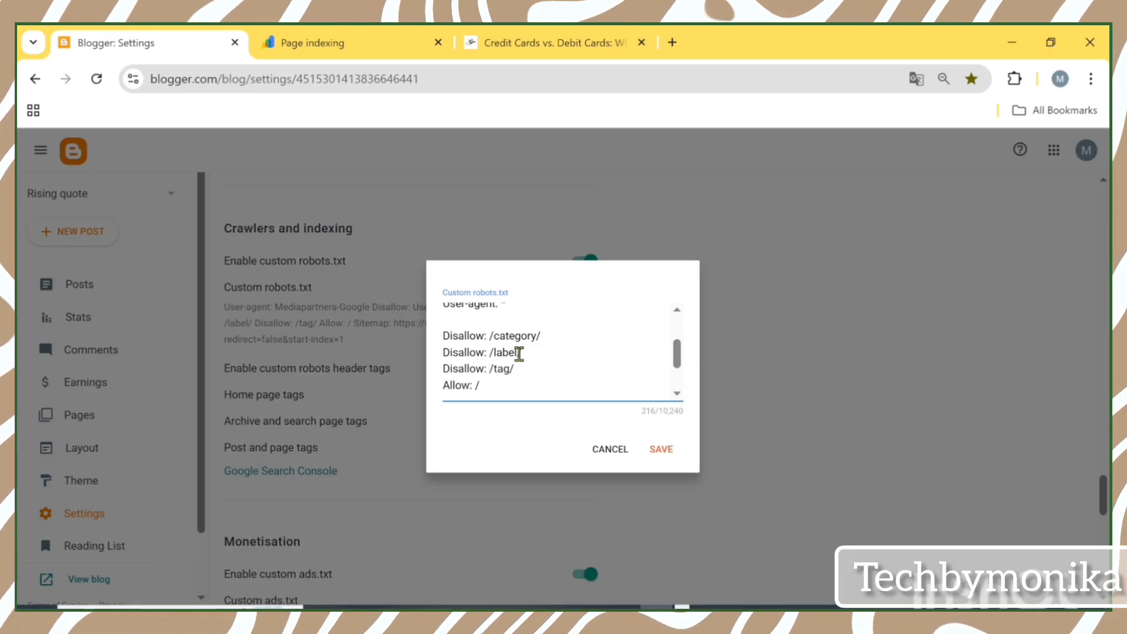
# Step: Compare the robots.txt rules with the remaining example URLs in Google Search Console and return to the Blogger editor
pyautogui.click(386, 49)
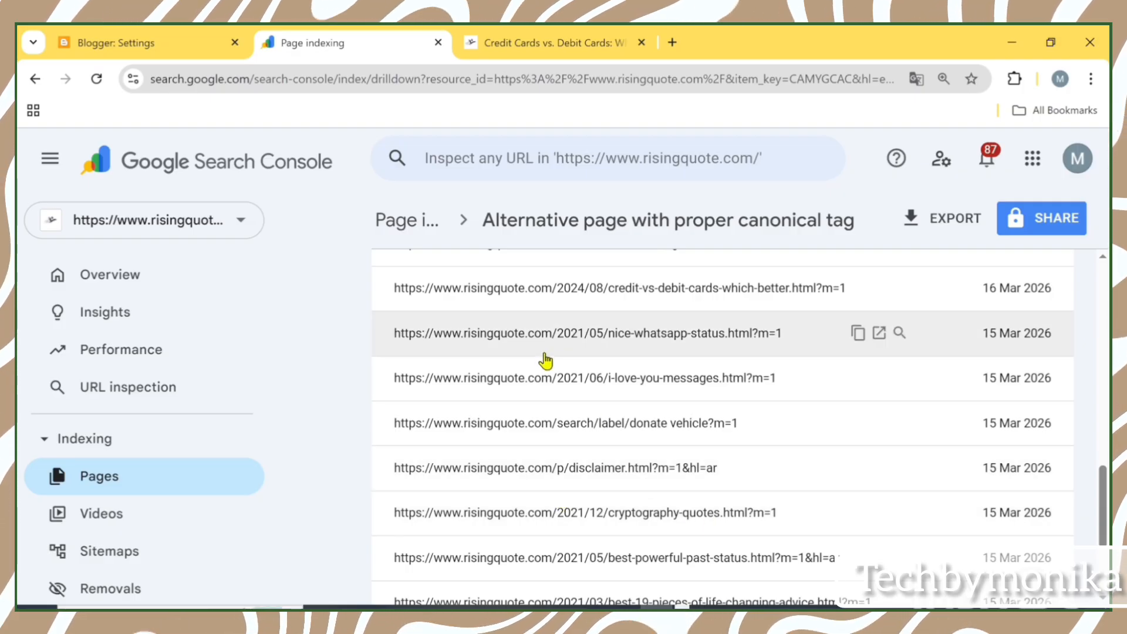
pyautogui.scroll(-3, 546, 358)
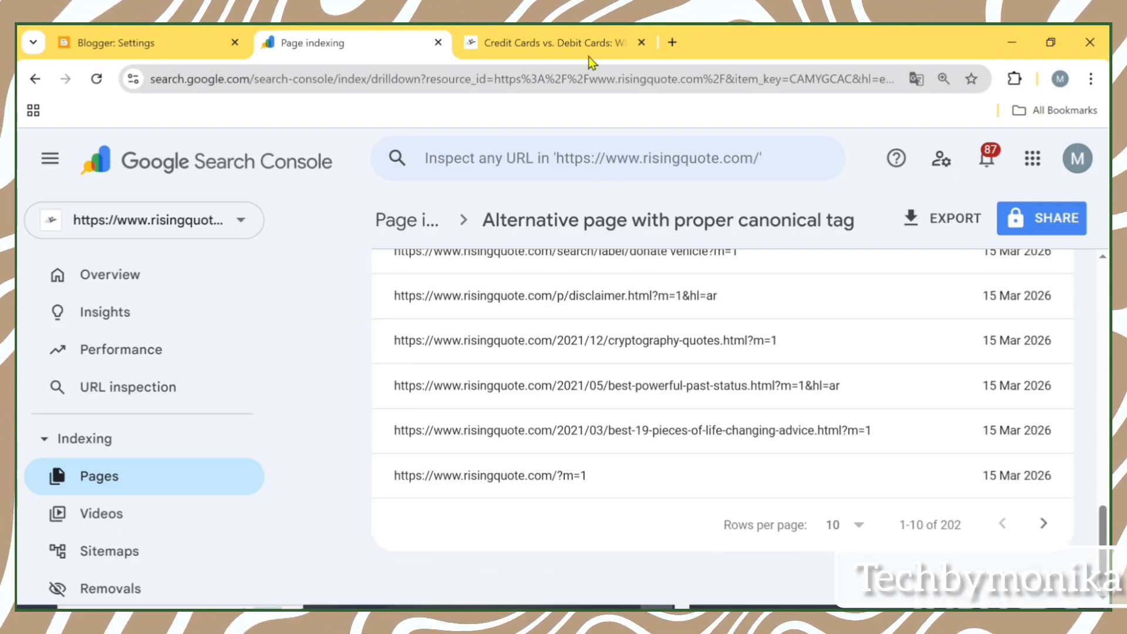
pyautogui.click(191, 41)
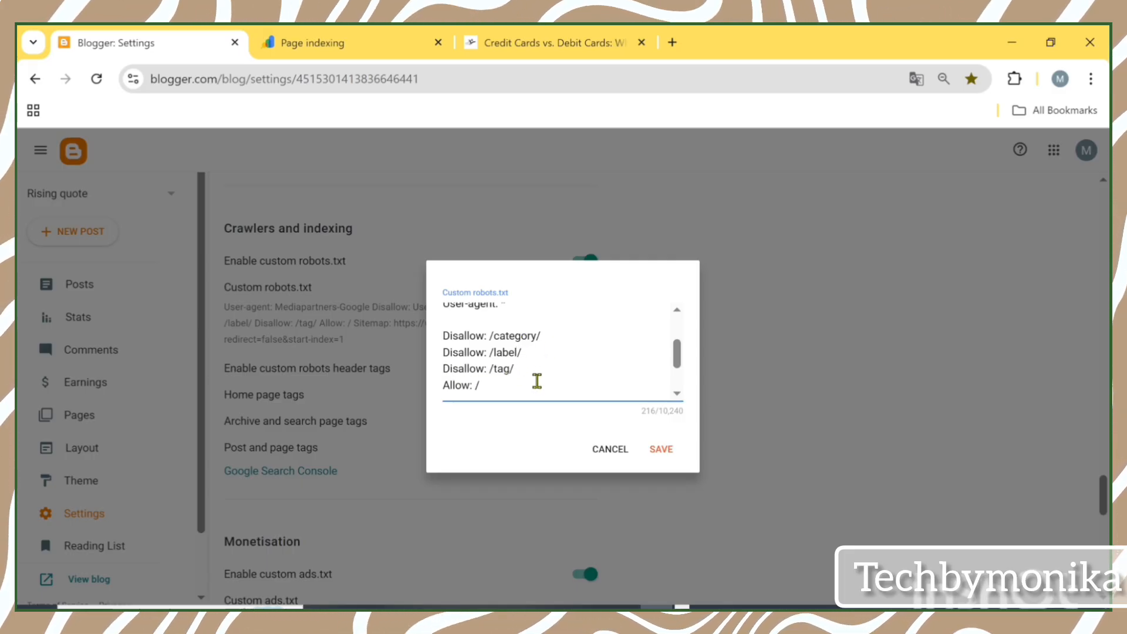
# Step: Add the rule "Disallow: /search/" below "Disallow: /tag/" in the custom robots.txt and save it
pyautogui.tripleClick(478, 336)
pyautogui.hotkey('ctrl', 'c')
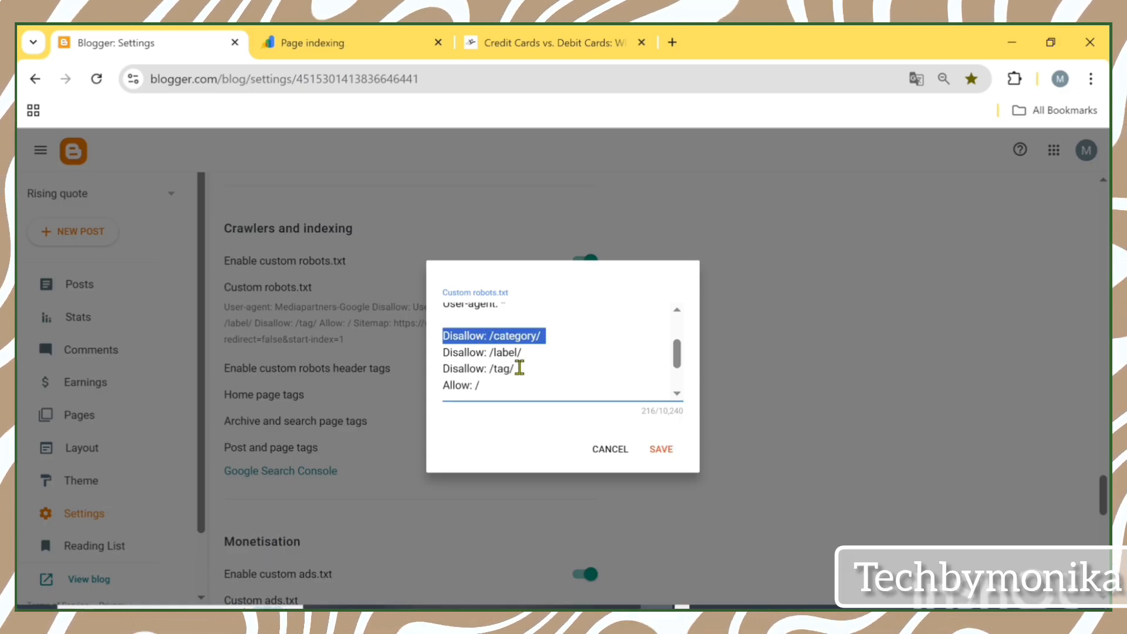
pyautogui.click(519, 368)
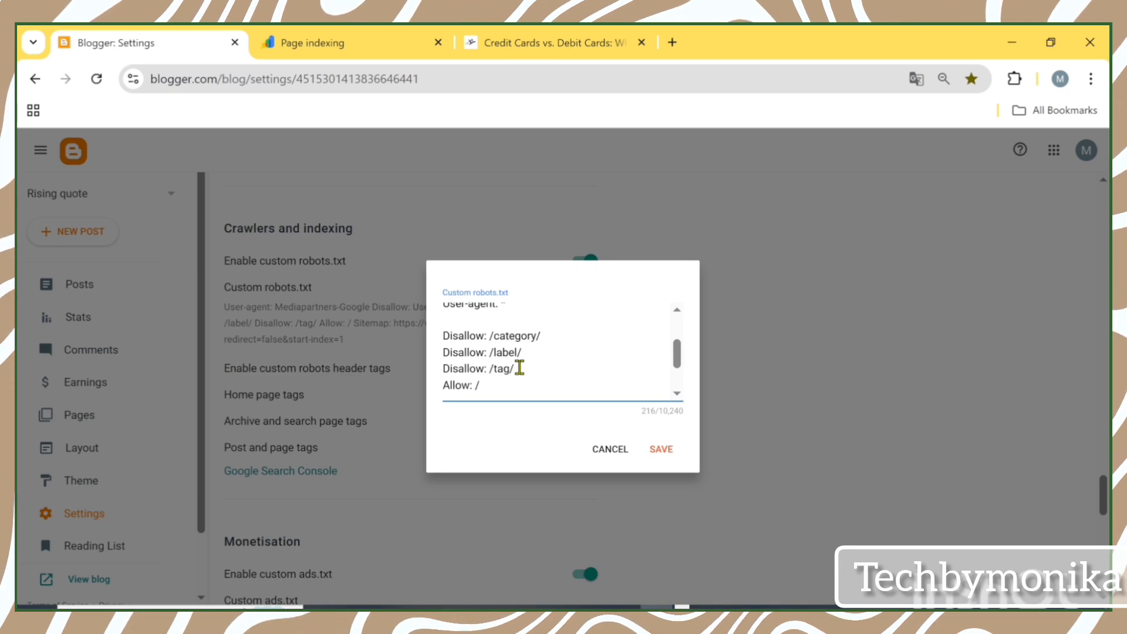
pyautogui.hotkey('ctrl', 'v')
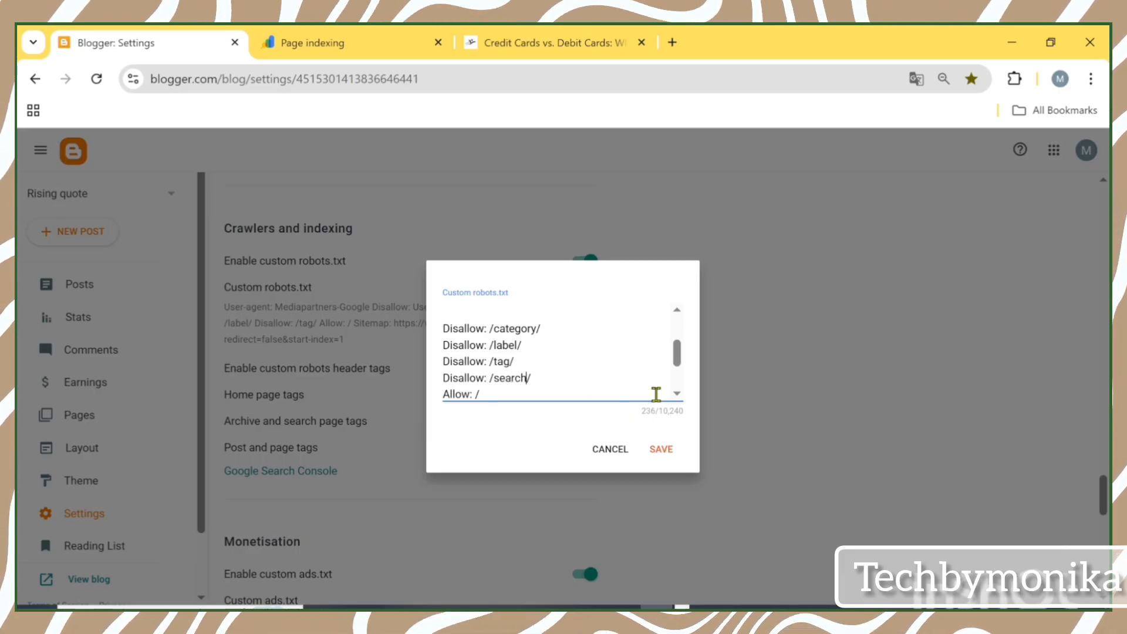
pyautogui.moveTo(677, 367); pyautogui.dragTo(681, 405)
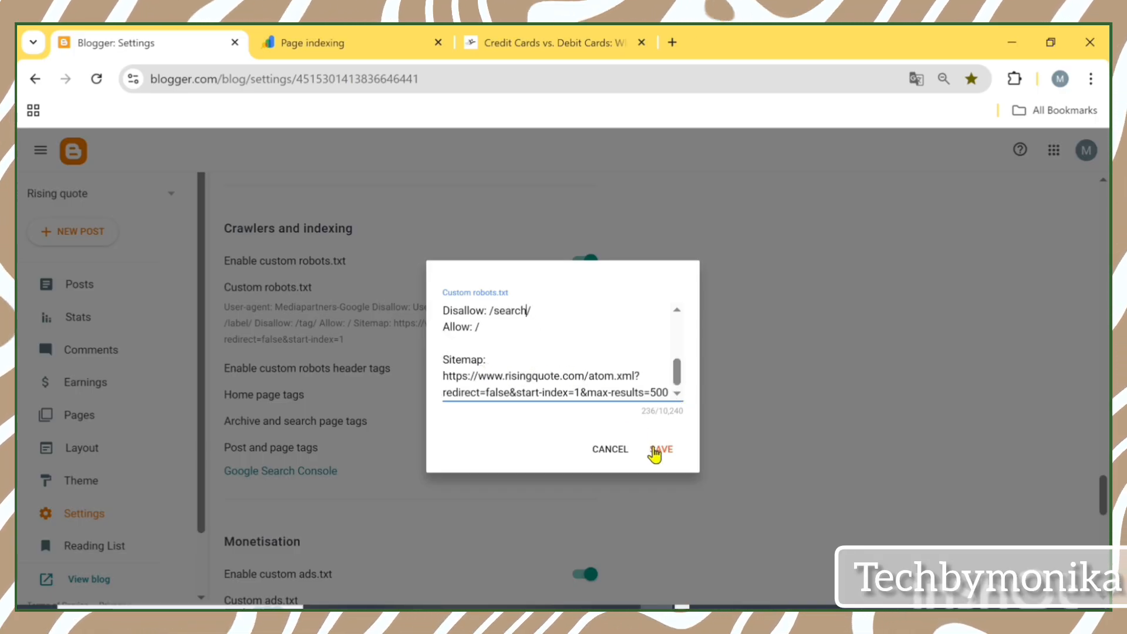
pyautogui.click(655, 451)
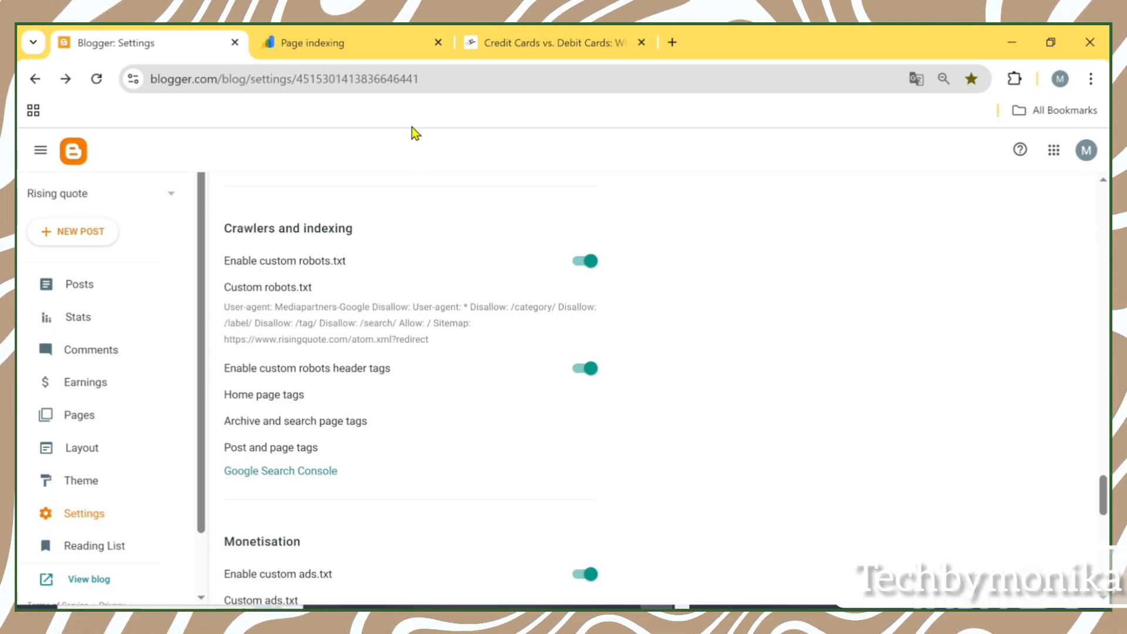
# Step: Switch to Google Search Console and bring up the recently inspected URLs
pyautogui.click(357, 30)
pyautogui.click(450, 155)
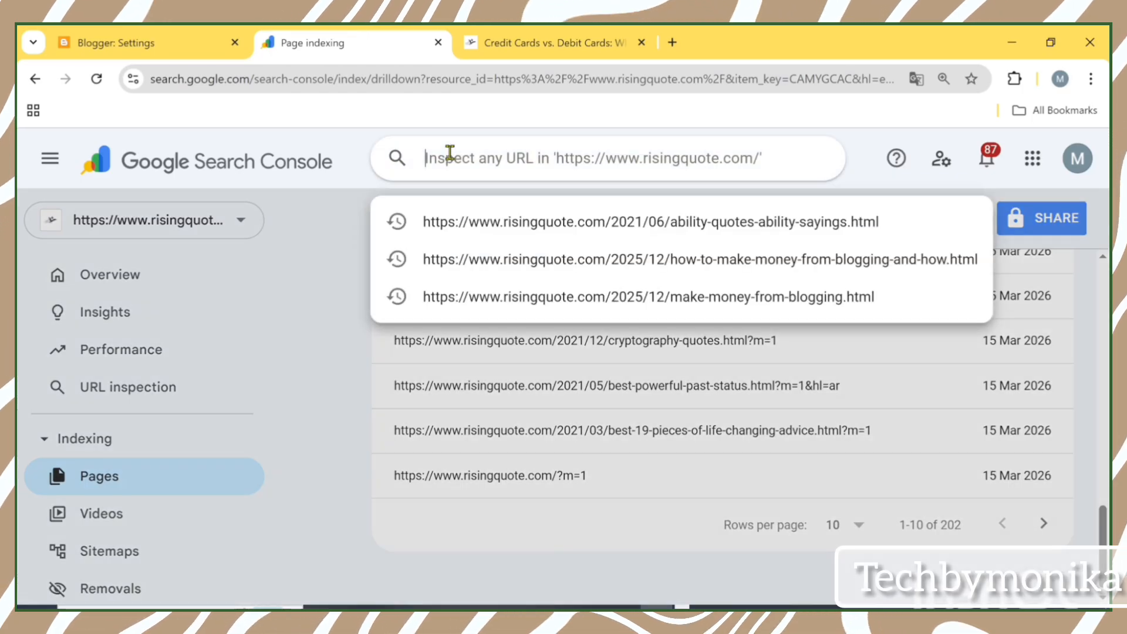
pyautogui.hotkey('ctrl', 'v')
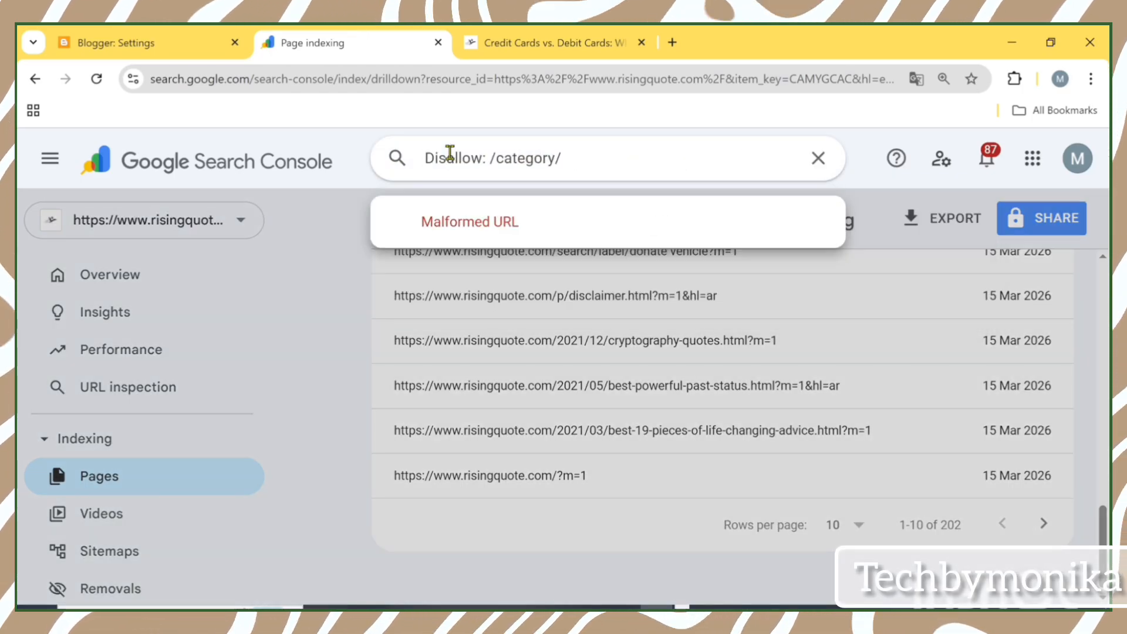
pyautogui.hotkey('ctrl', 'a')
pyautogui.press('BackSpace')
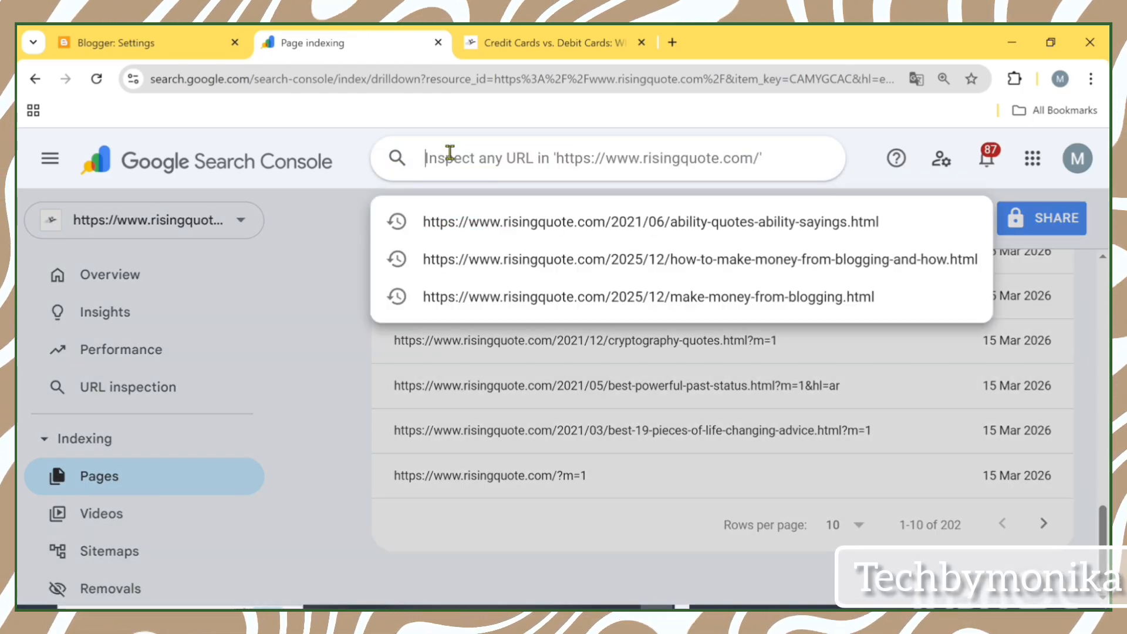
pyautogui.click(520, 223)
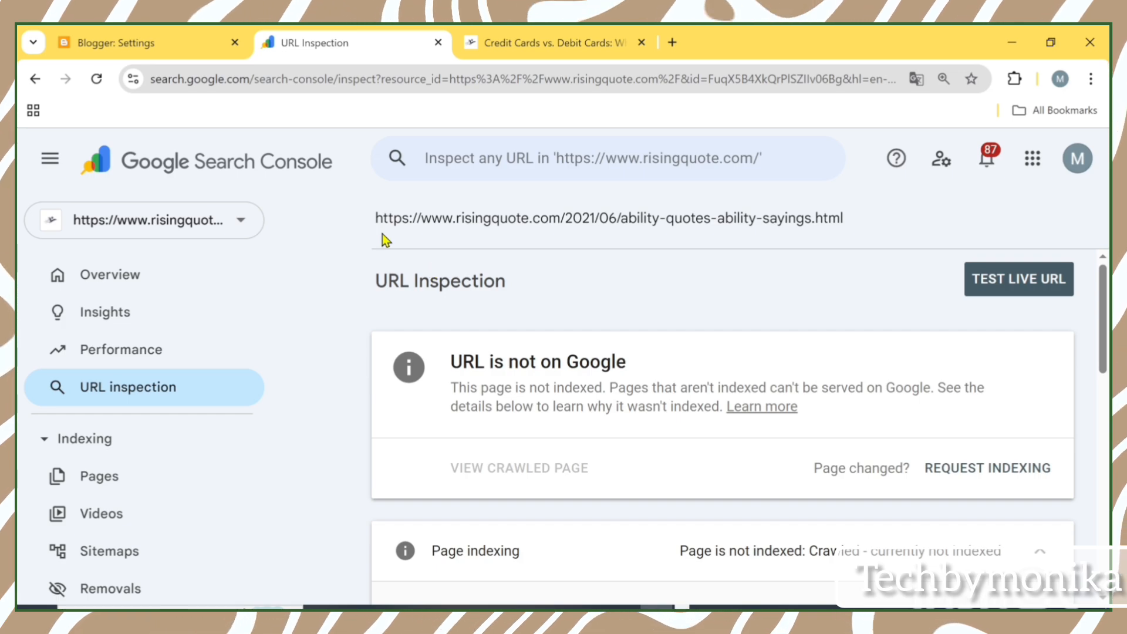
pyautogui.moveTo(382, 234); pyautogui.dragTo(812, 223)
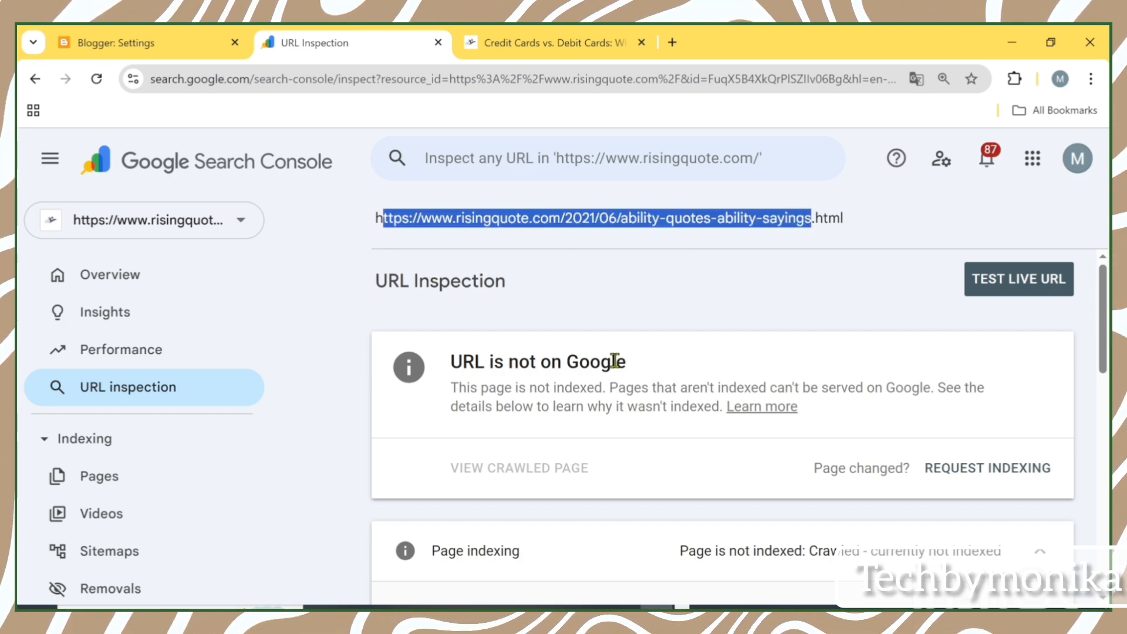
pyautogui.click(995, 296)
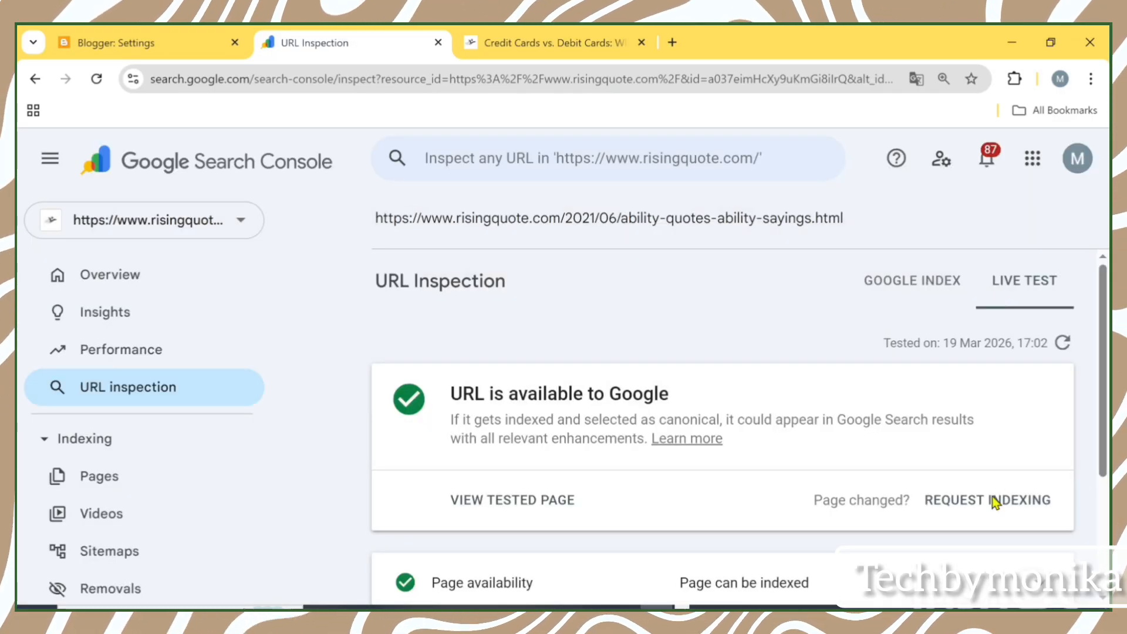
# Step: Request indexing for the ability-quotes-ability-sayings.html page and dismiss the confirmation
pyautogui.click(992, 498)
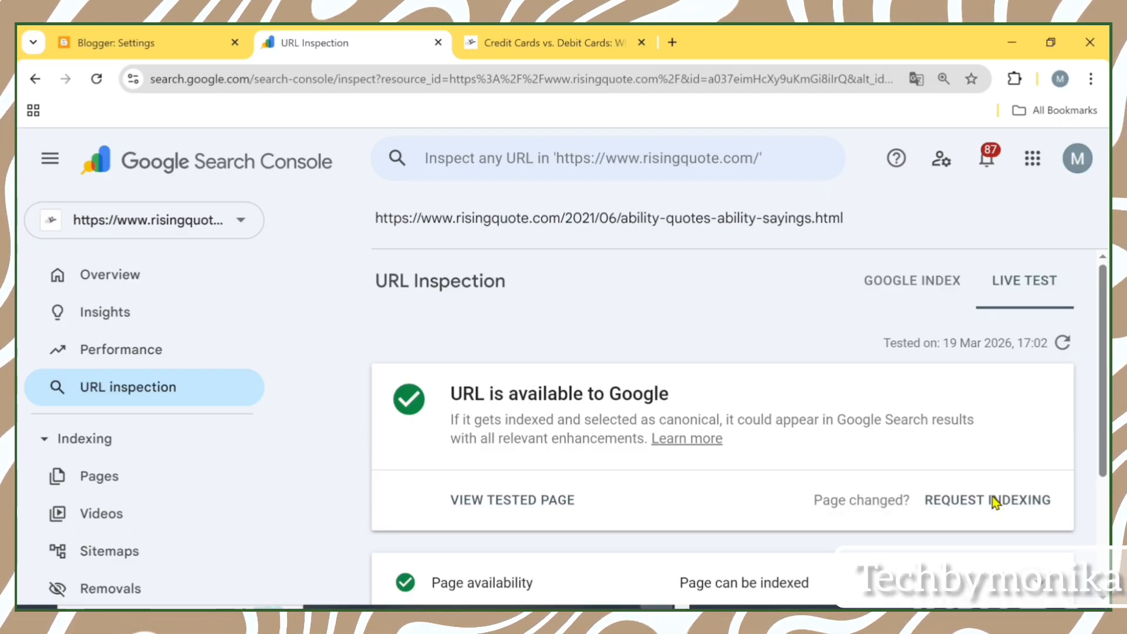
pyautogui.click(992, 500)
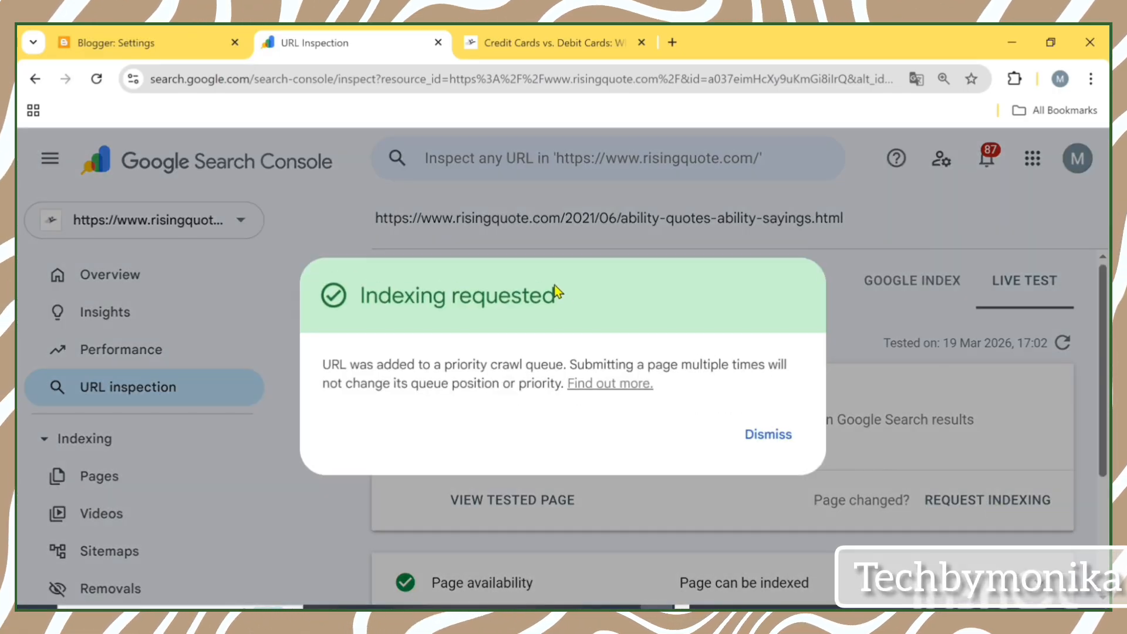
pyautogui.press('Return')
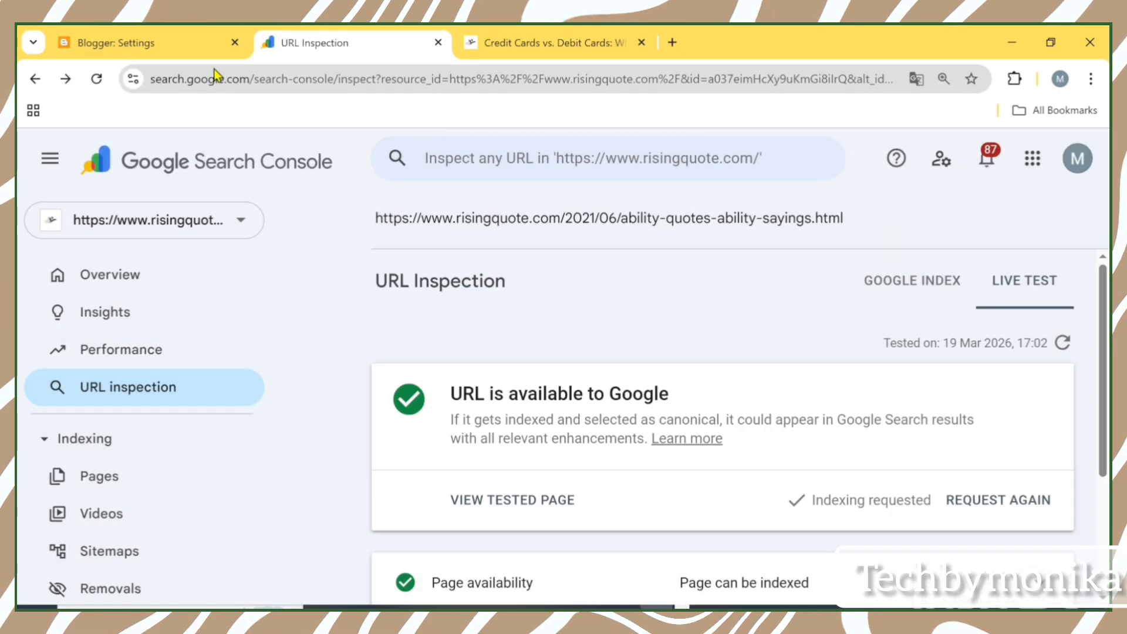
# Step: Switch to Blogger, reopen the custom robots.txt to review its Disallow rules, and save it as it is
pyautogui.click(188, 50)
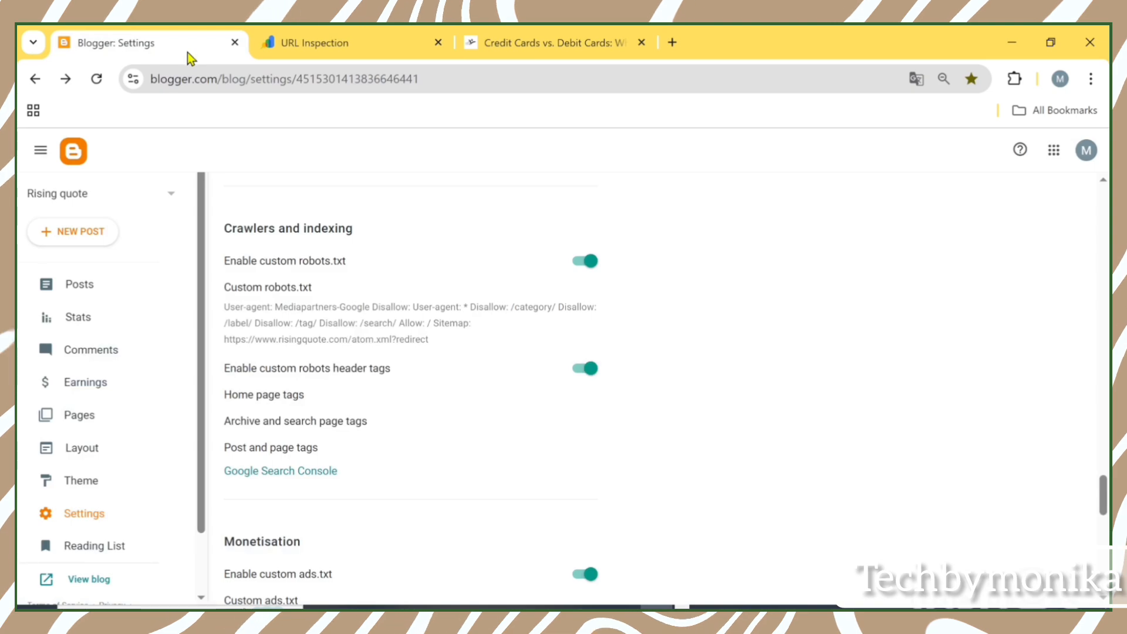
pyautogui.click(303, 339)
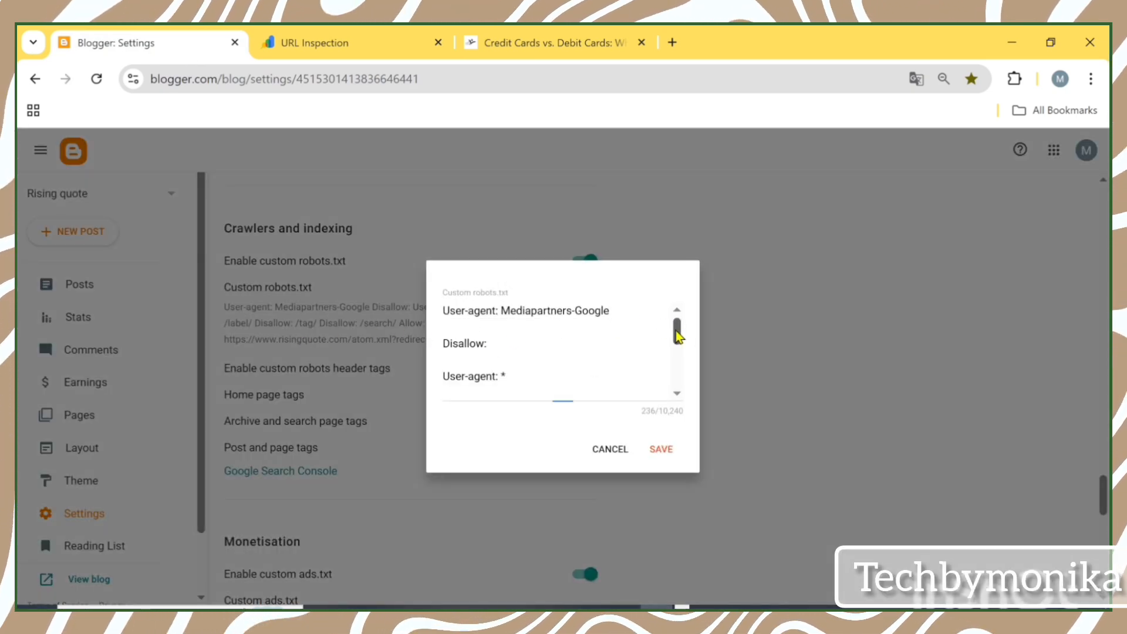
pyautogui.moveTo(678, 337); pyautogui.dragTo(678, 357)
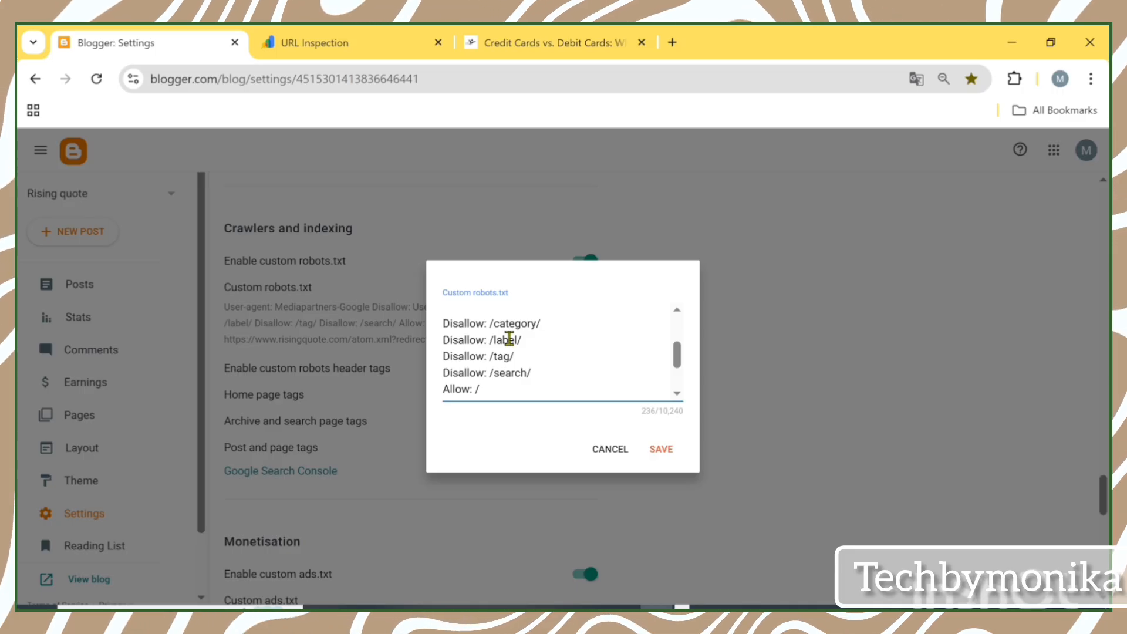
pyautogui.click(659, 450)
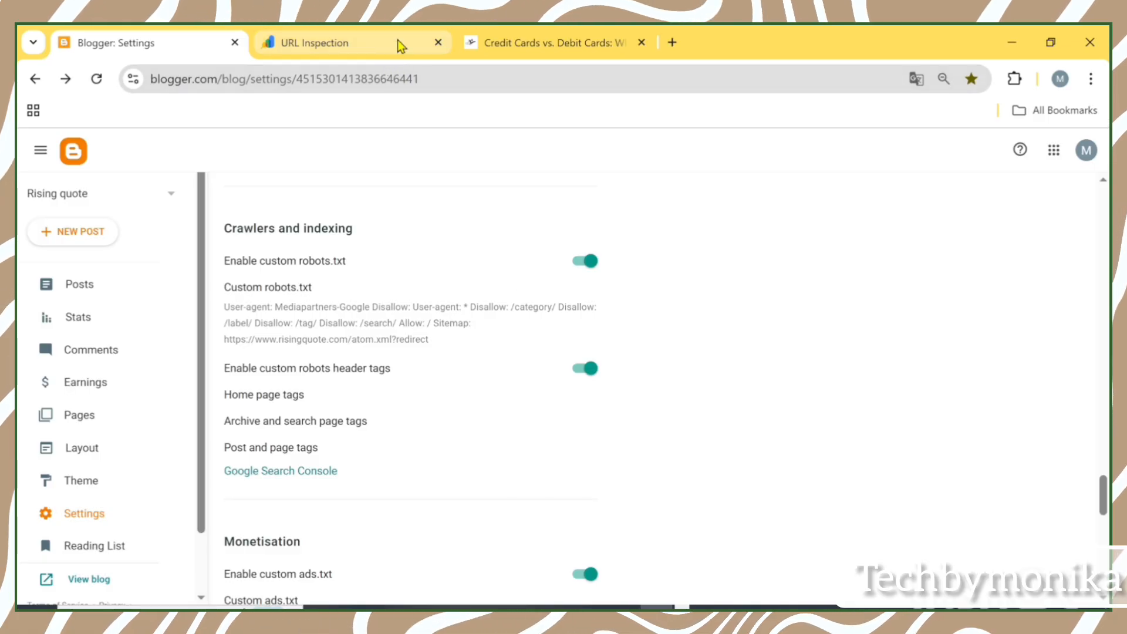
# Step: Validate the fix for the "Alternative page with proper canonical tag" reason in Google Search Console's Page indexing report and review the page
pyautogui.click(327, 46)
pyautogui.click(158, 490)
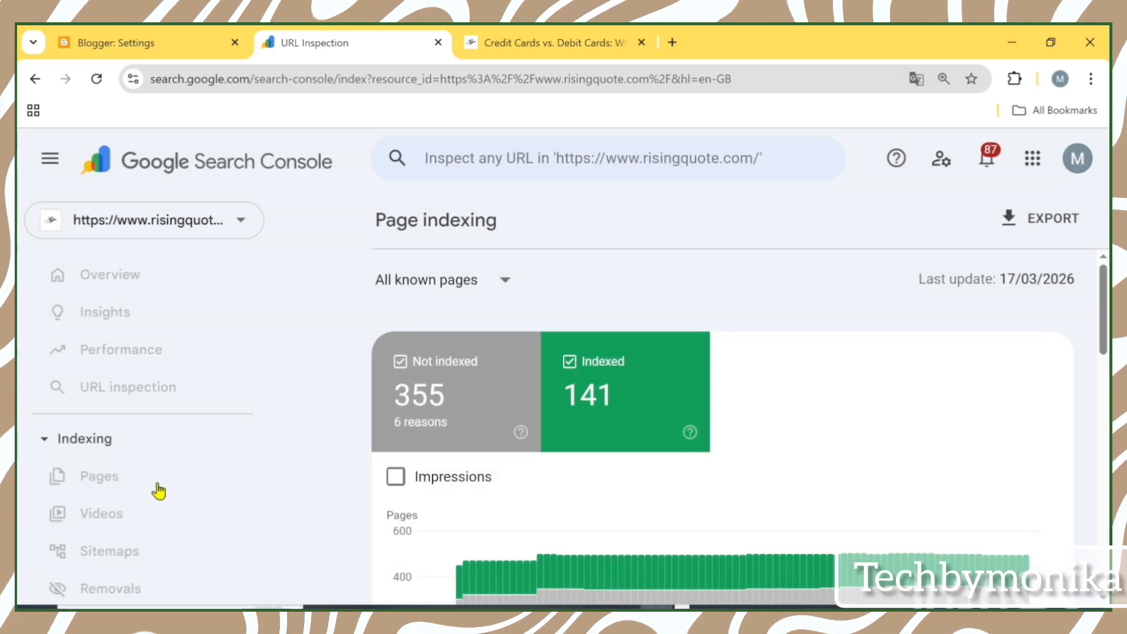
pyautogui.click(451, 518)
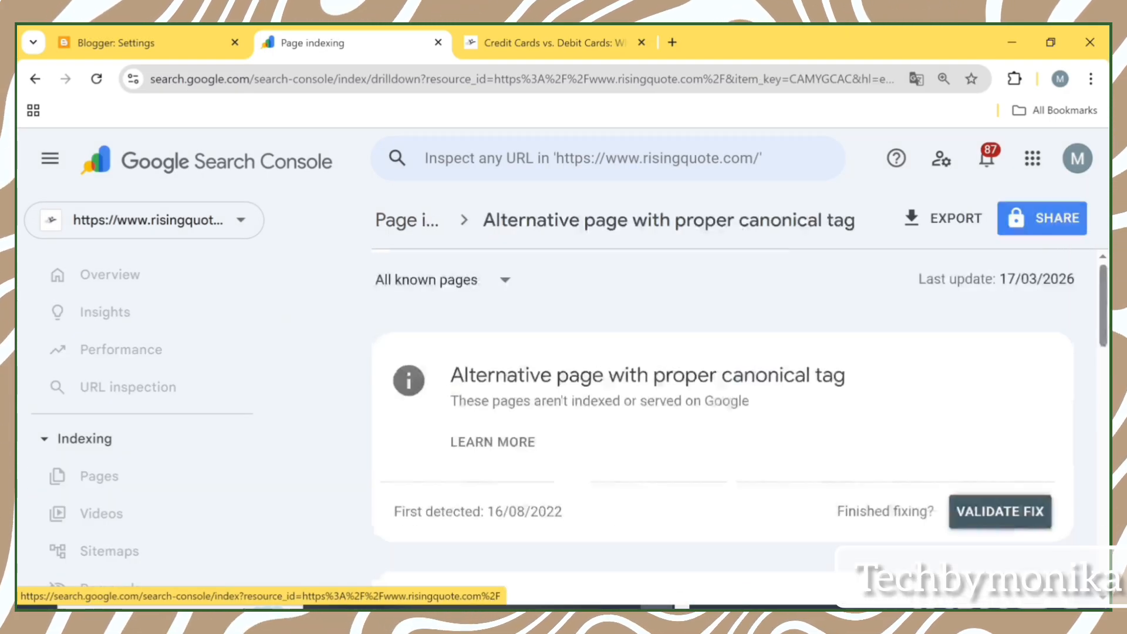
pyautogui.scroll(-3, 722, 411)
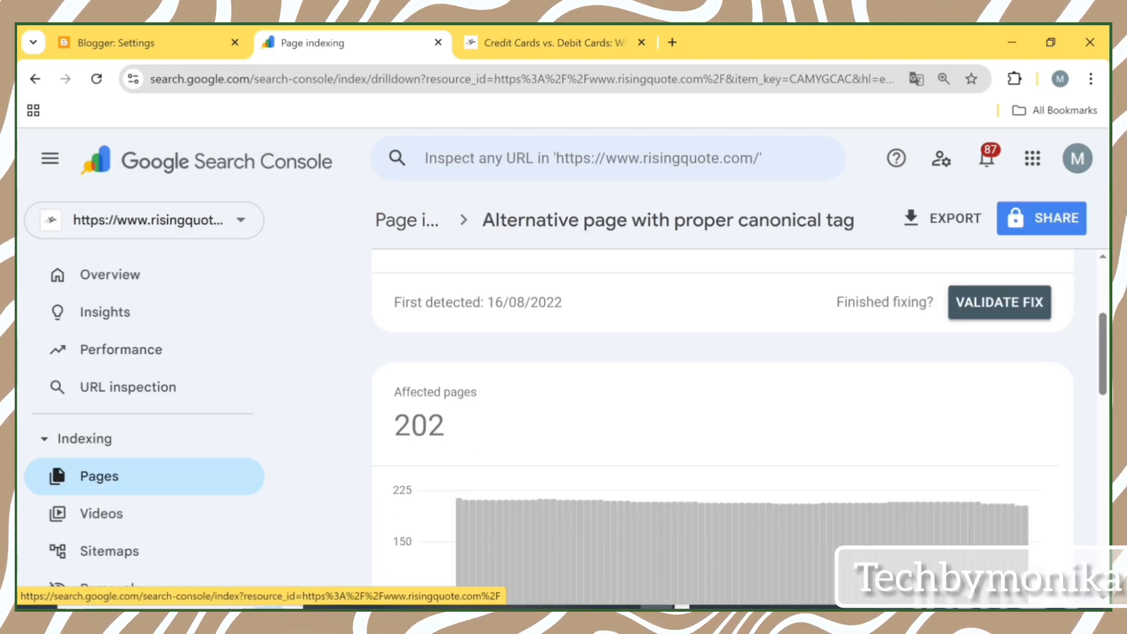
pyautogui.click(1005, 307)
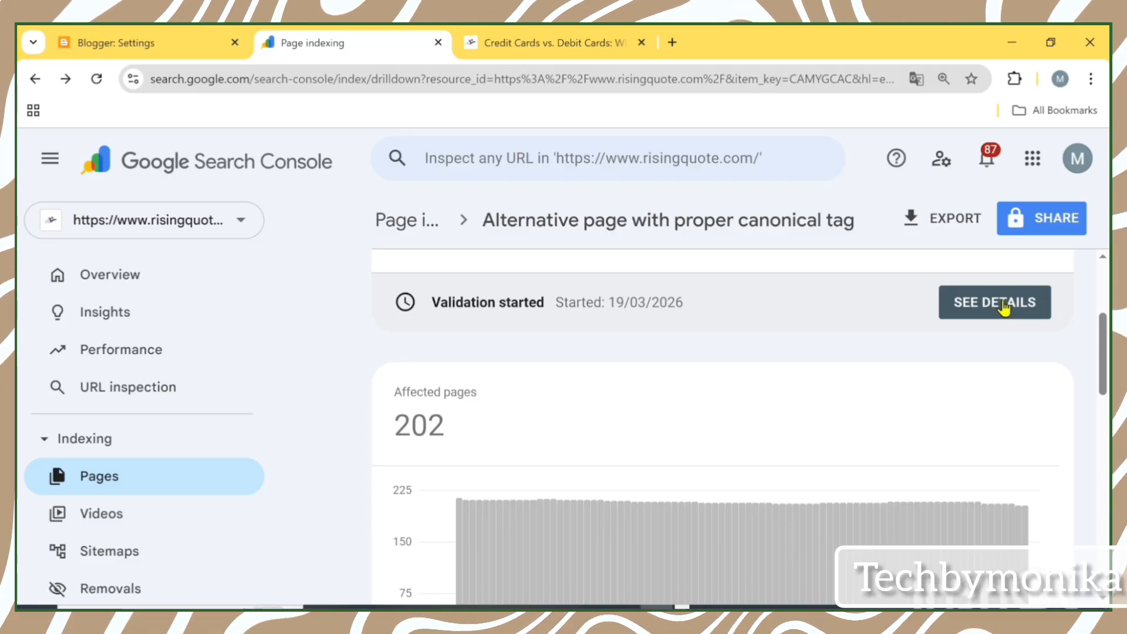
pyautogui.scroll(-10, 1005, 306)
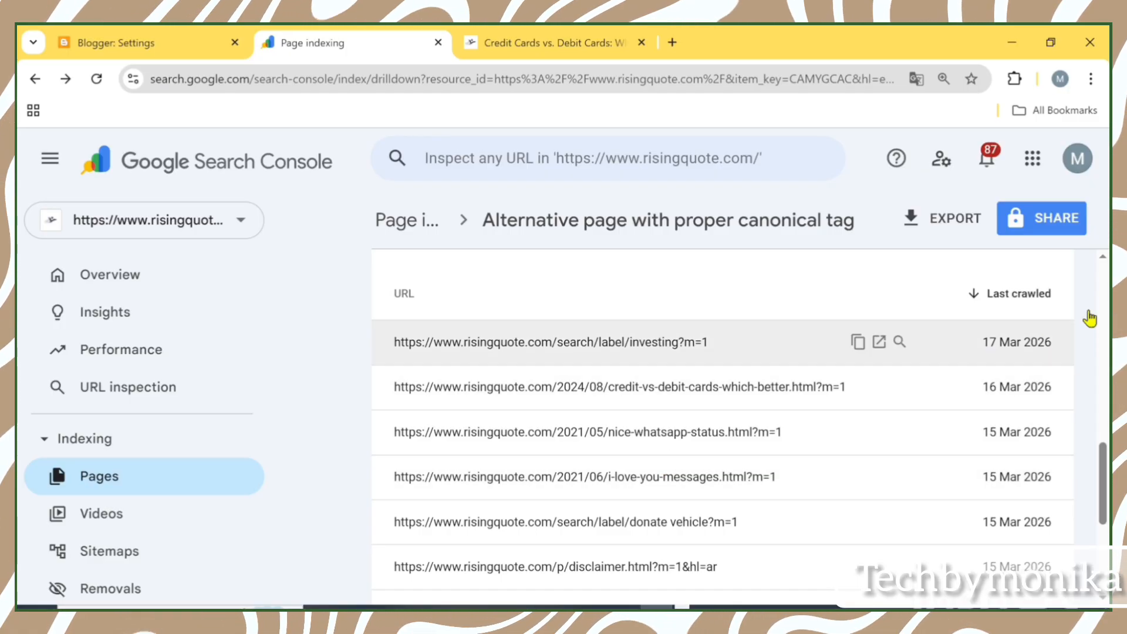
pyautogui.click(1101, 295)
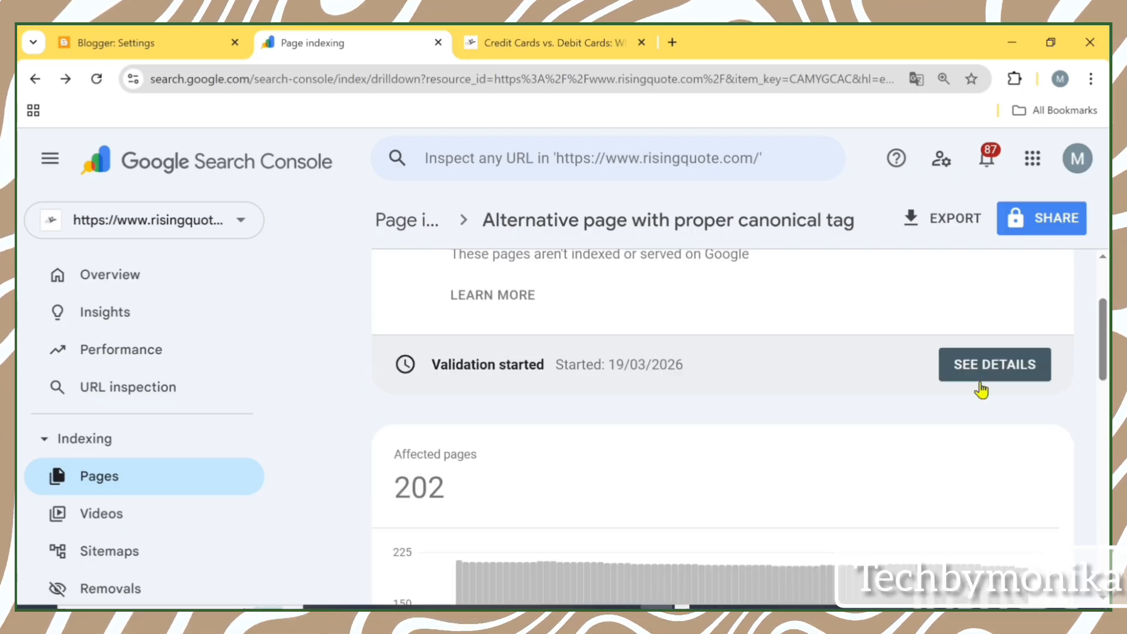